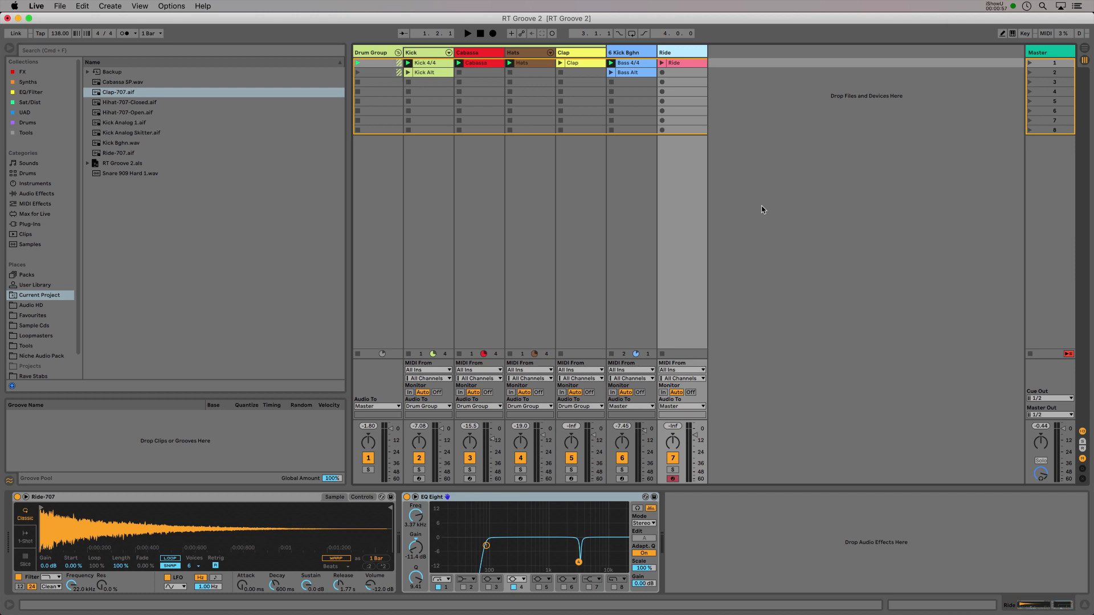
Step: Insert a new MIDI track after the Ride track and select it
click(676, 53)
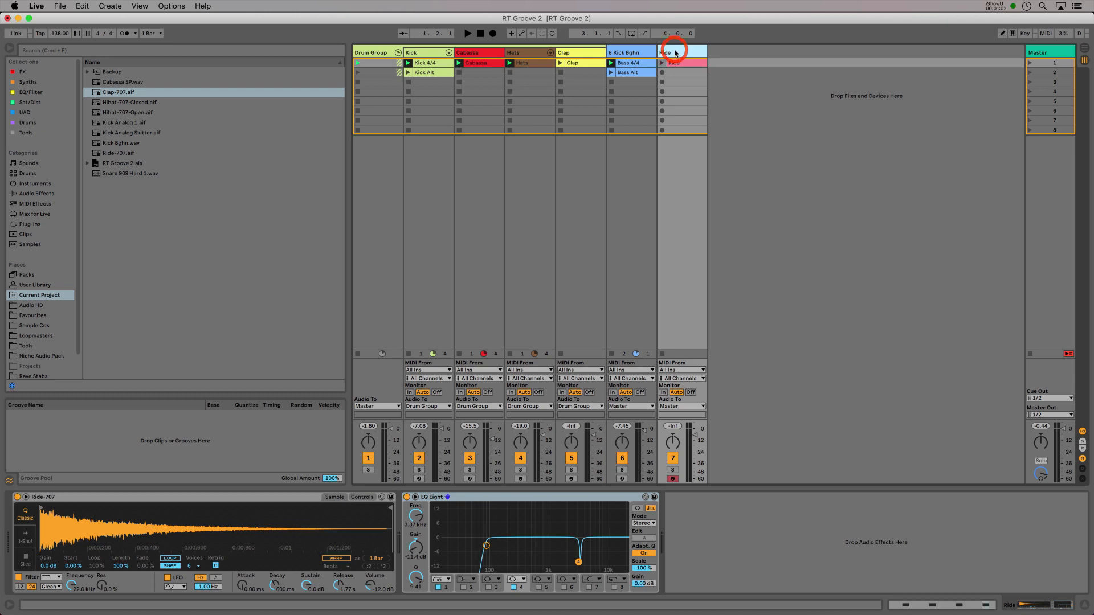
key(shift+super+t)
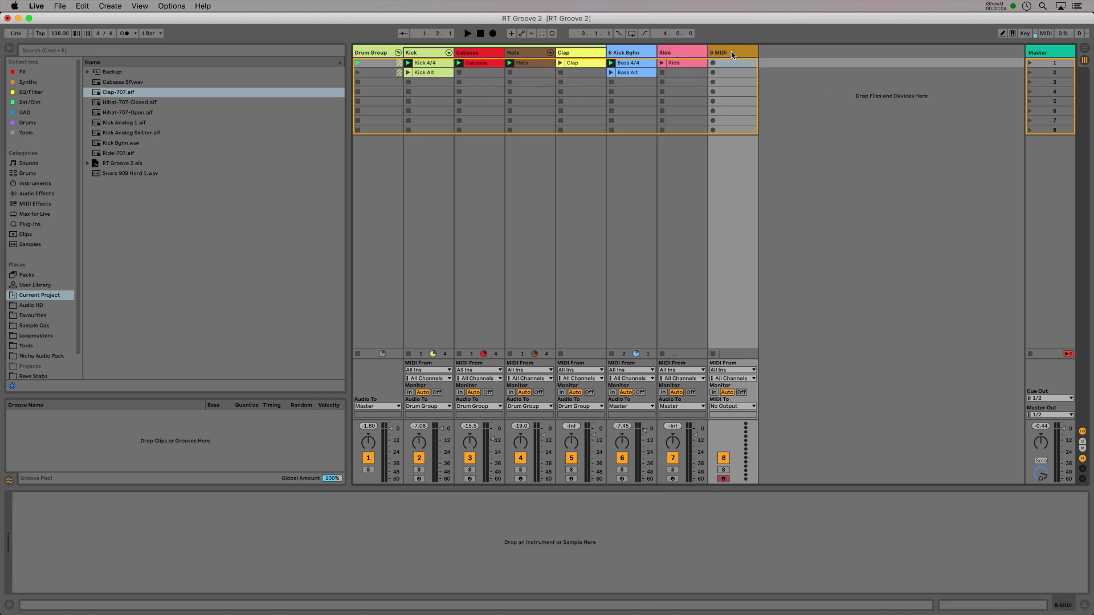
click(732, 51)
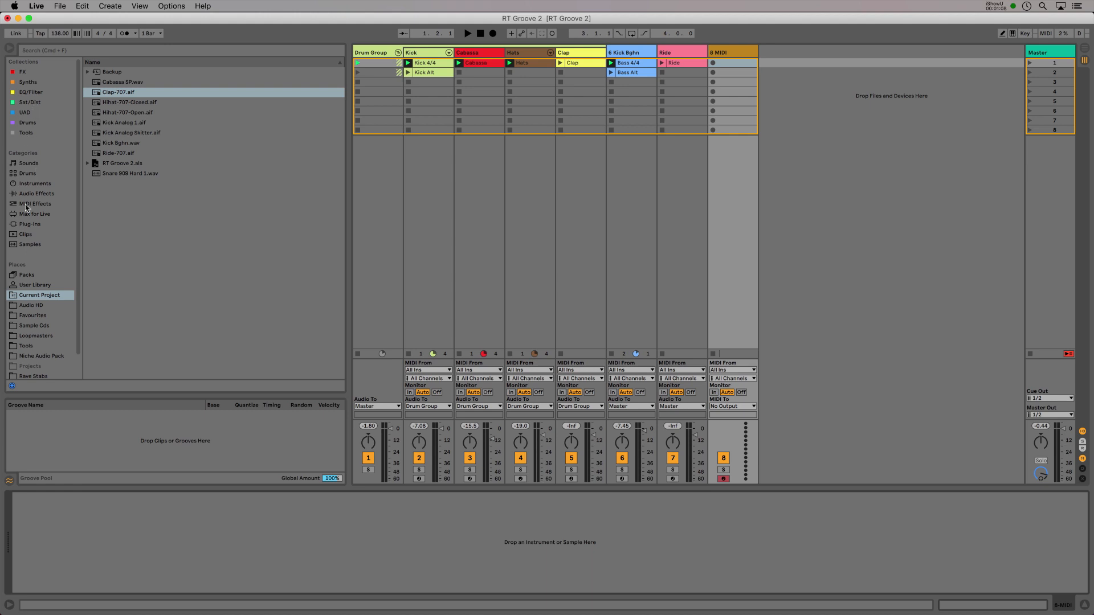
Step: Load the Wavetable instrument onto the new MIDI track
click(31, 183)
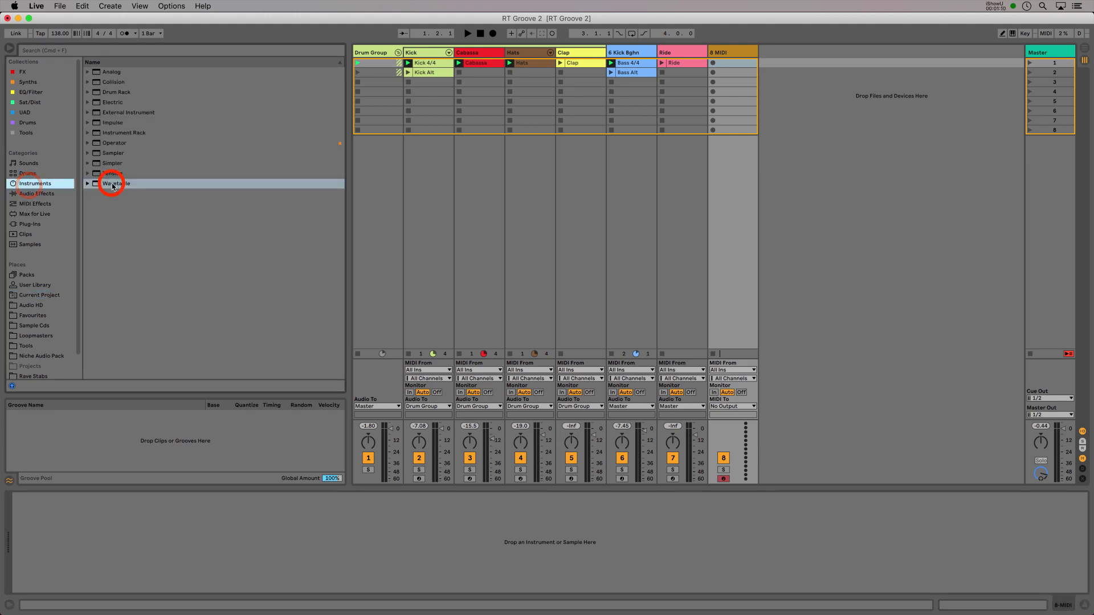
drag(110, 183, 155, 521)
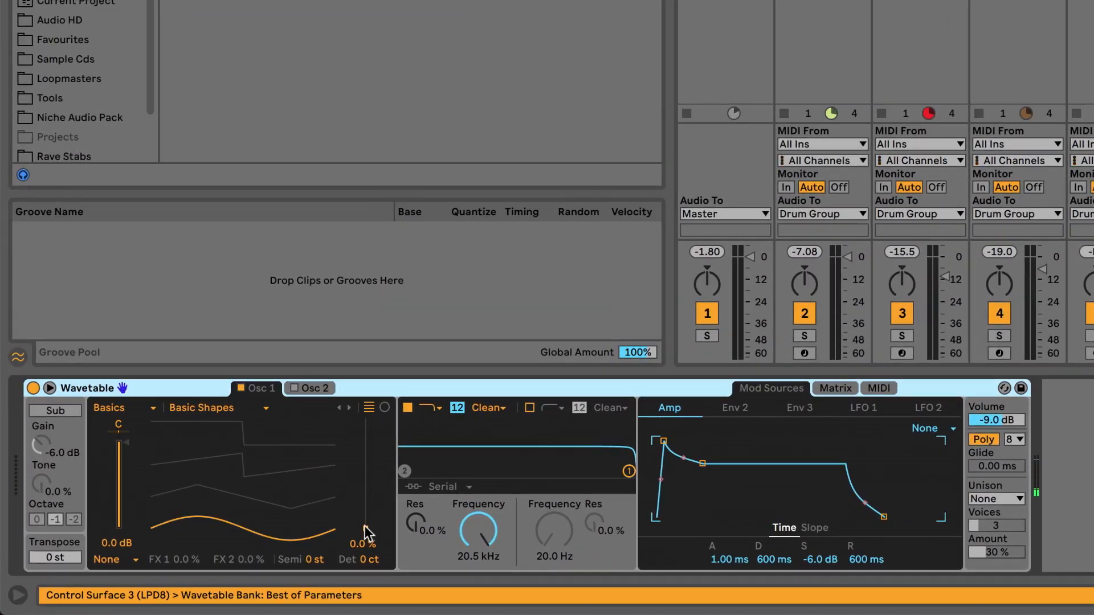
Step: Set oscillator 1's wavetable position to 67% and the amp envelope release to 61.8 ms
drag(367, 534, 348, 525)
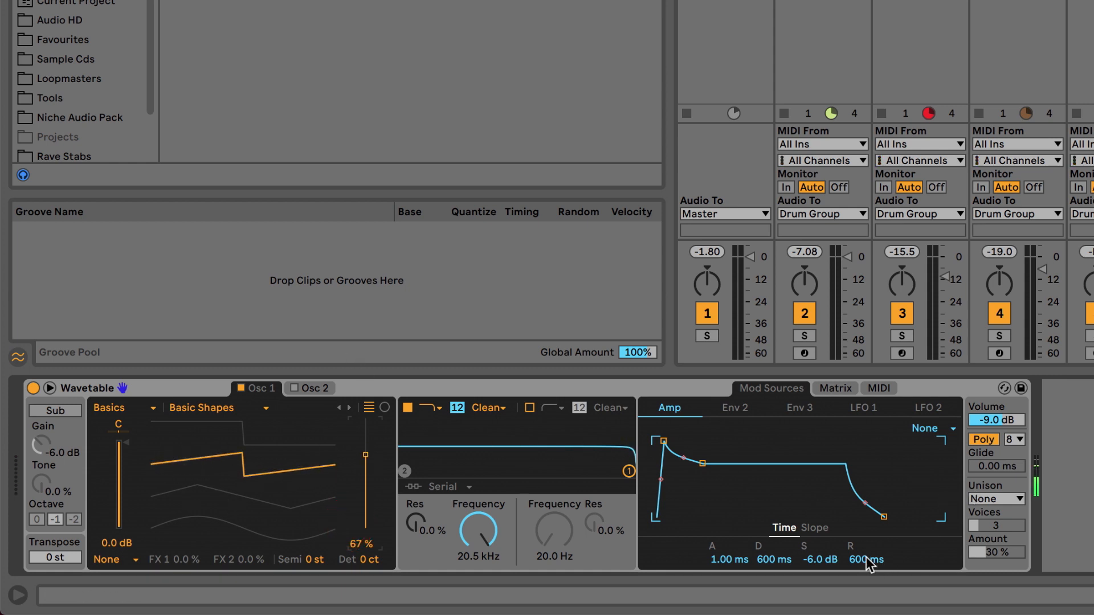
drag(864, 562, 865, 596)
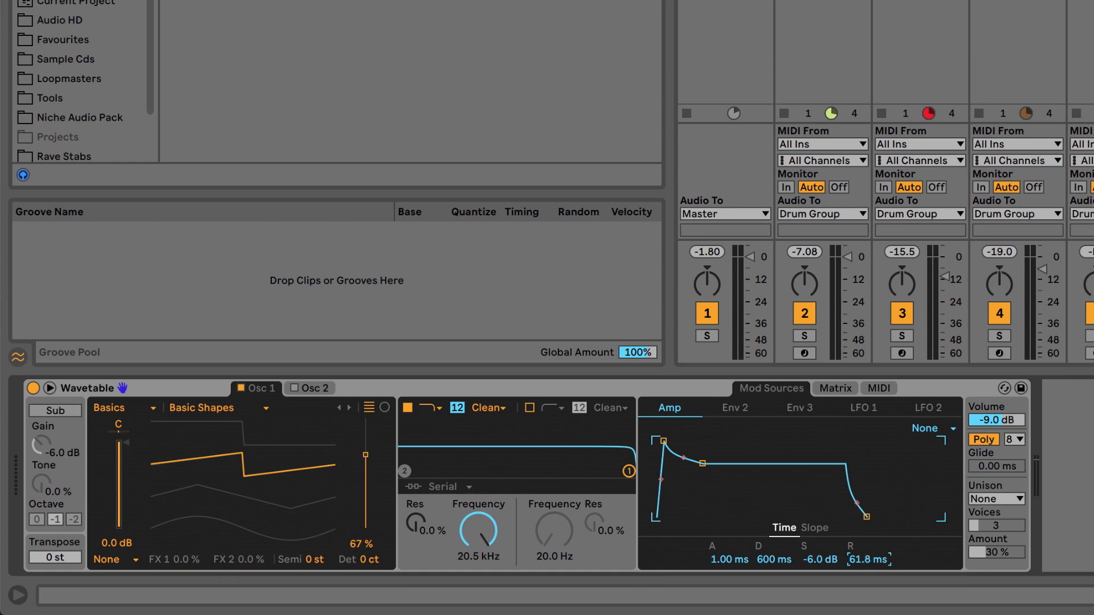
Step: Add an Arpeggiator in front of Wavetable and set its rate to 1/16
click(79, 3)
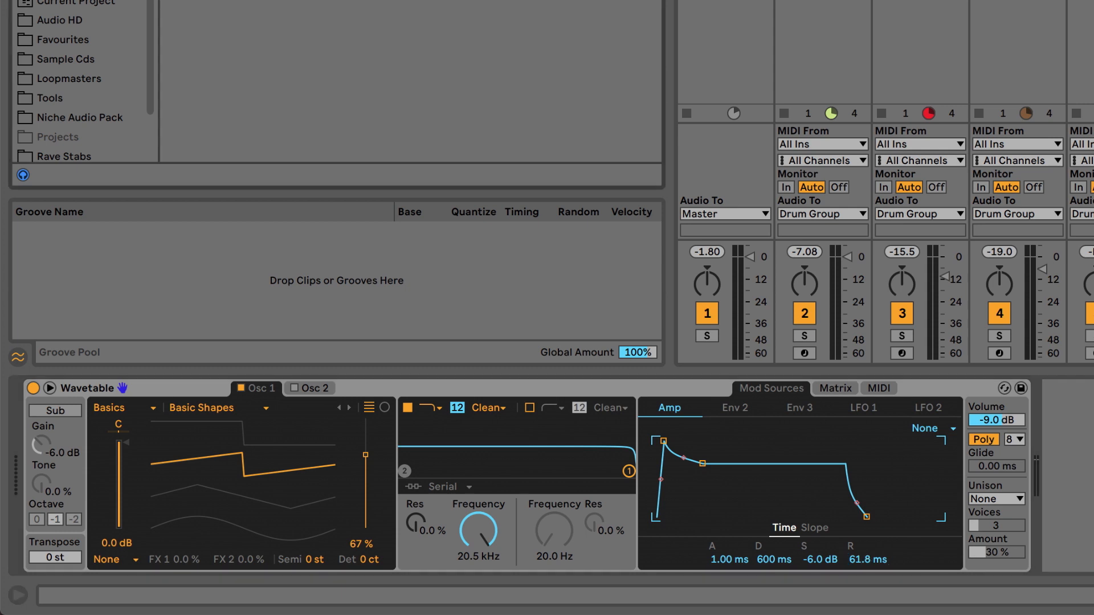
drag(211, 1, 57, 422)
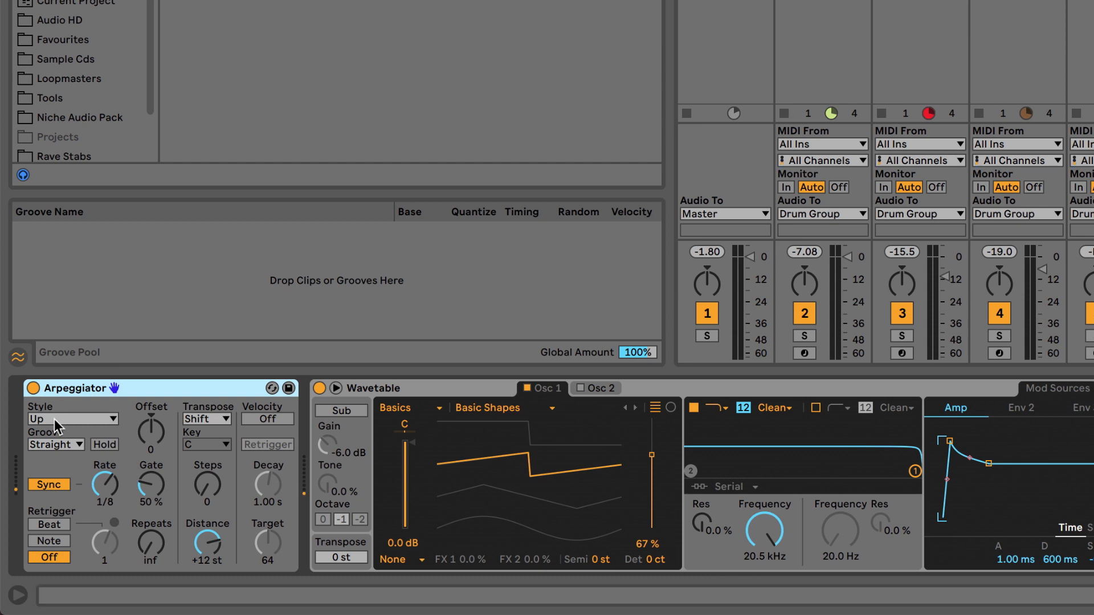
click(106, 487)
drag(107, 488, 108, 487)
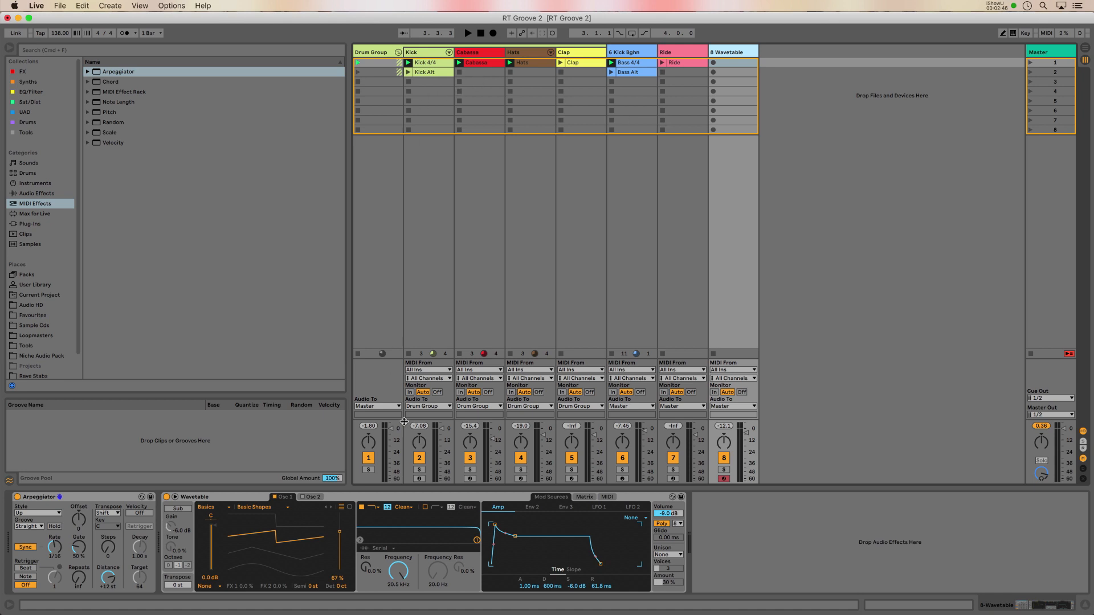
Step: Solo the Kick, Kick Bghn and Wavetable tracks and audition playback
click(420, 470)
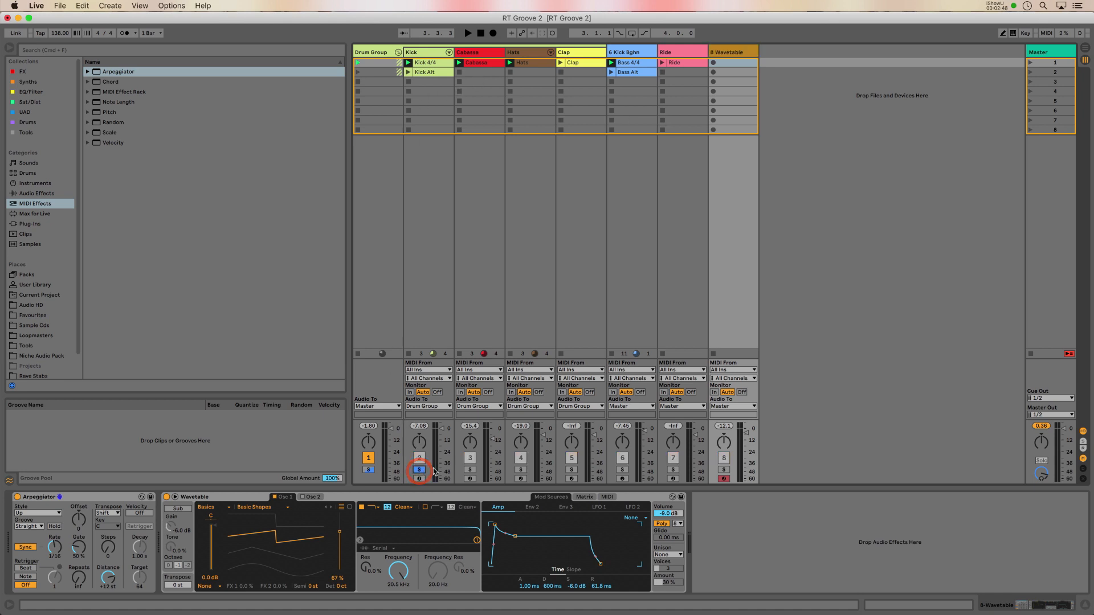
click(623, 470)
key(space)
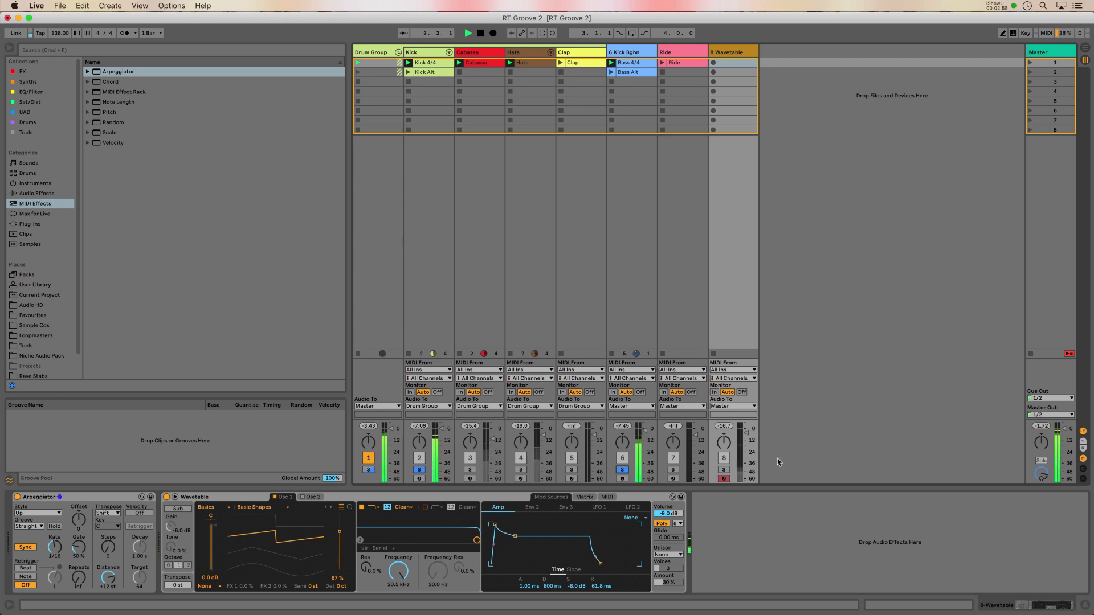
click(723, 471)
key(space)
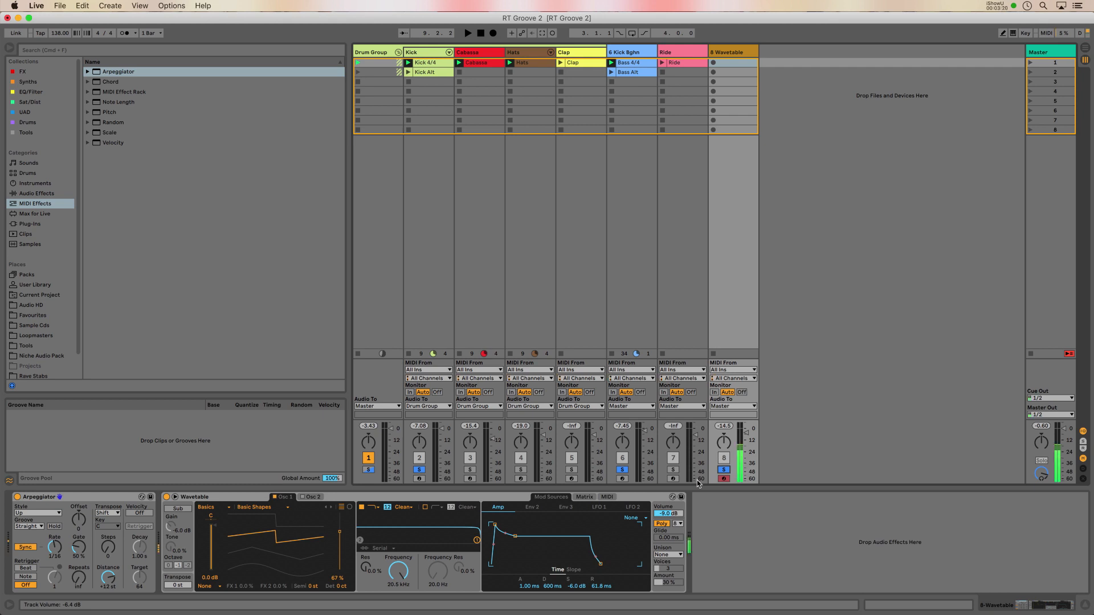
Step: Create a MIDI clip in the Wavetable track's first slot and draw an A#2 note spanning the whole bar
click(731, 63)
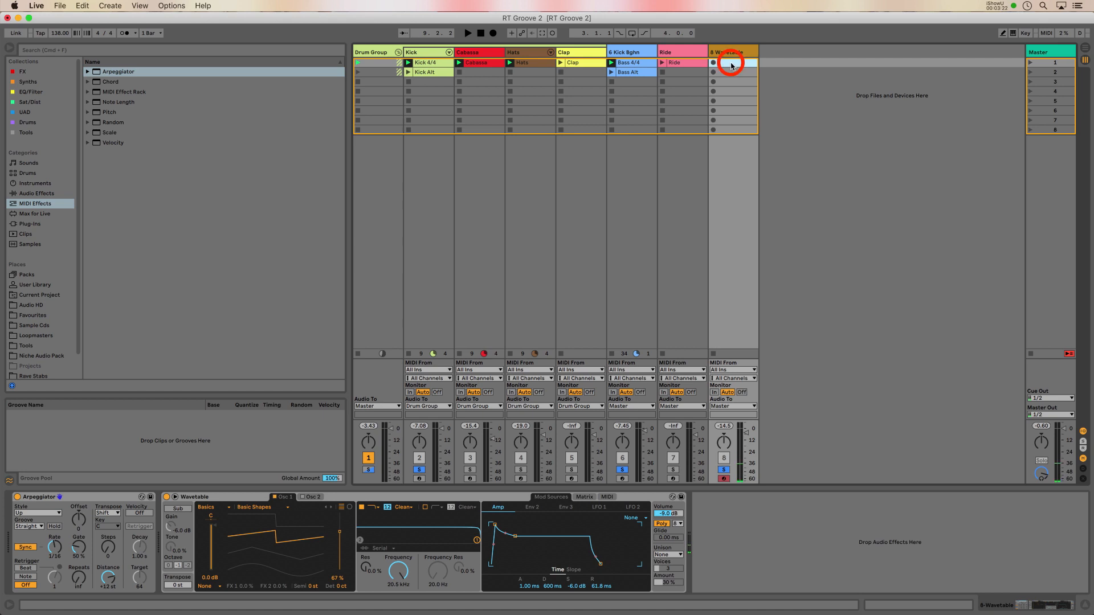
double_click(731, 63)
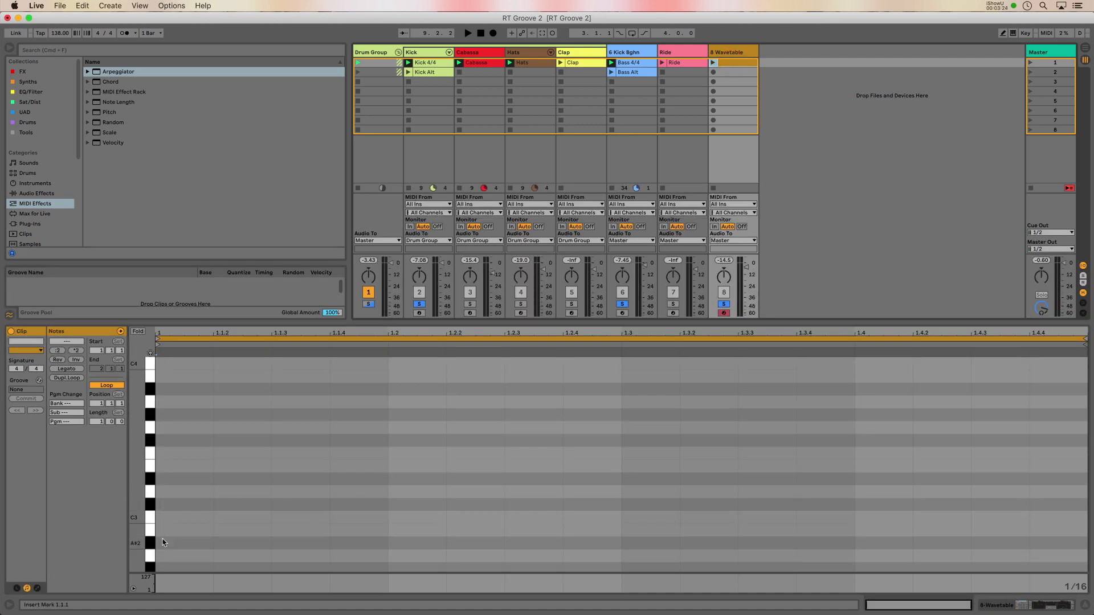
double_click(162, 542)
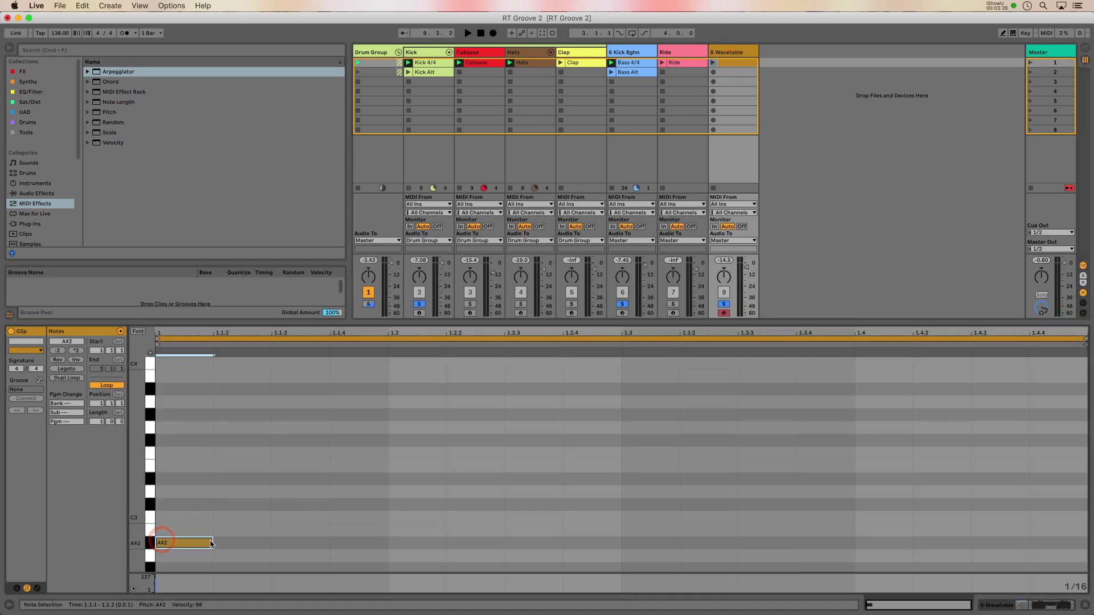
drag(211, 542, 1029, 573)
Step: Launch the new clip and set the Arpeggiator's Steps to 1
click(712, 63)
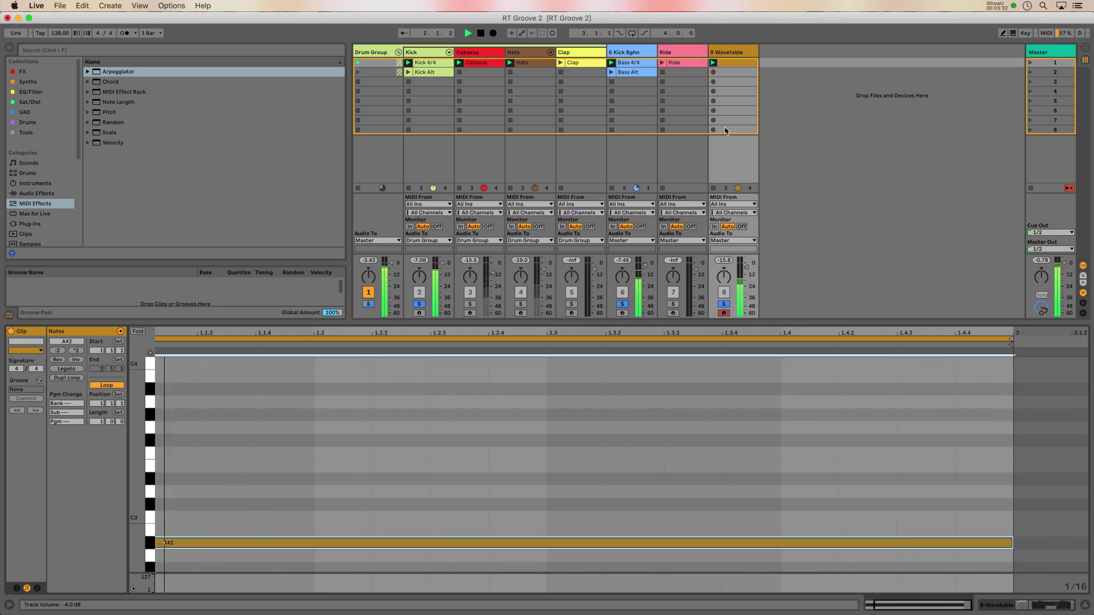
click(729, 53)
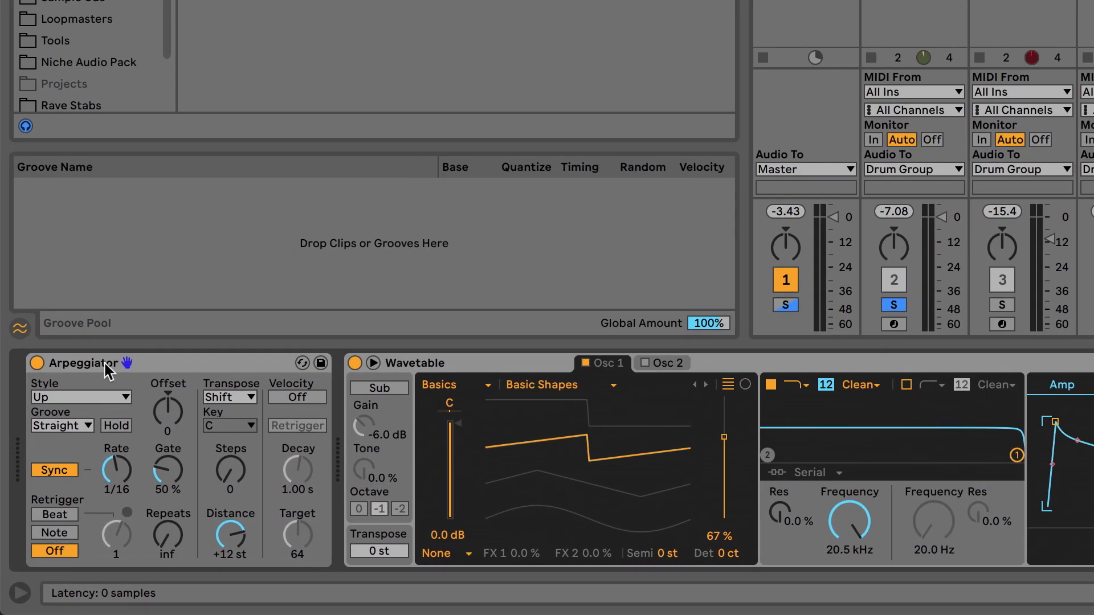
drag(234, 474, 234, 462)
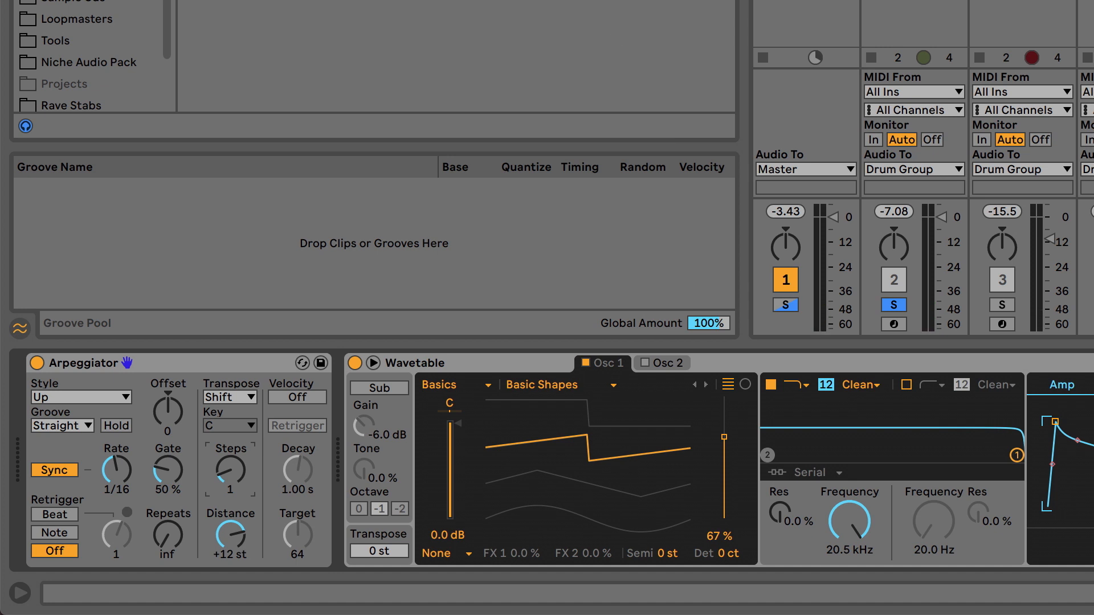
Step: Insert a Random MIDI effect after the Arpeggiator and set its Chance to 29%
drag(351, 1, 351, 447)
click(378, 361)
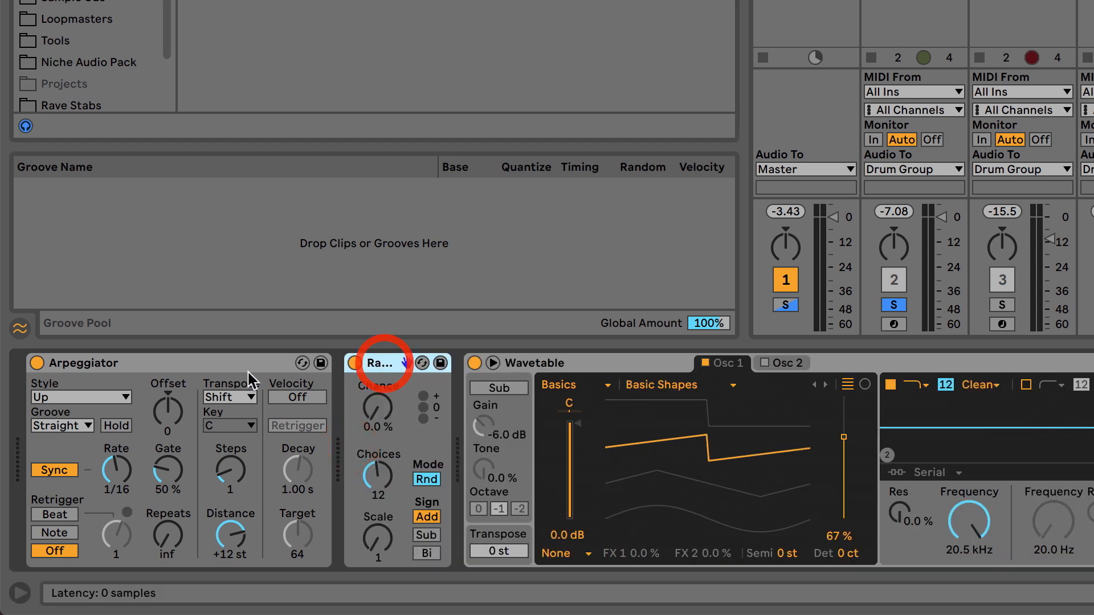
click(159, 360)
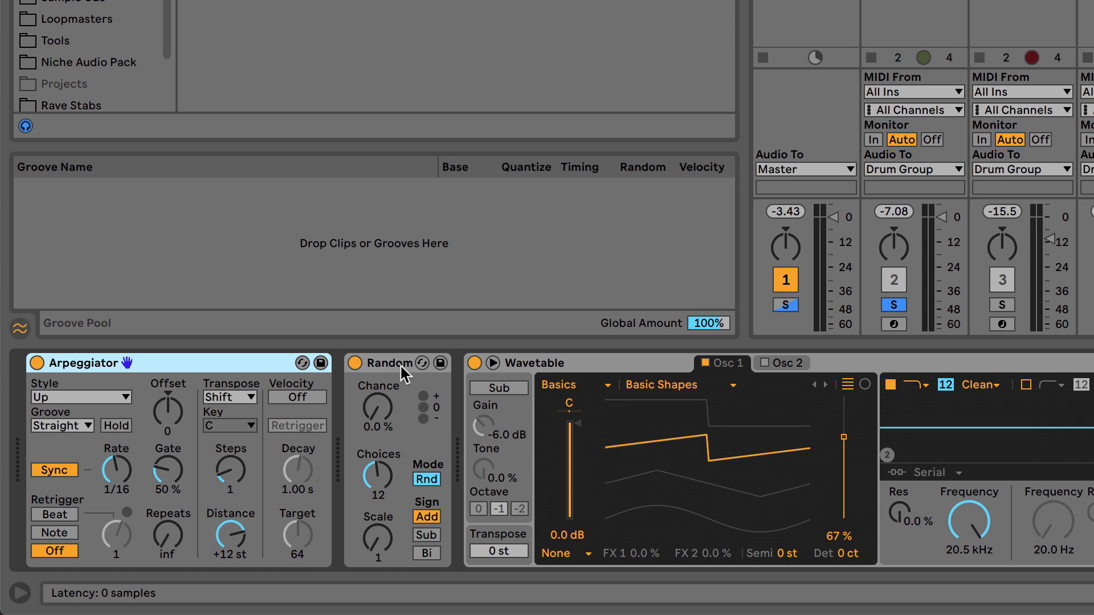
drag(370, 407, 371, 433)
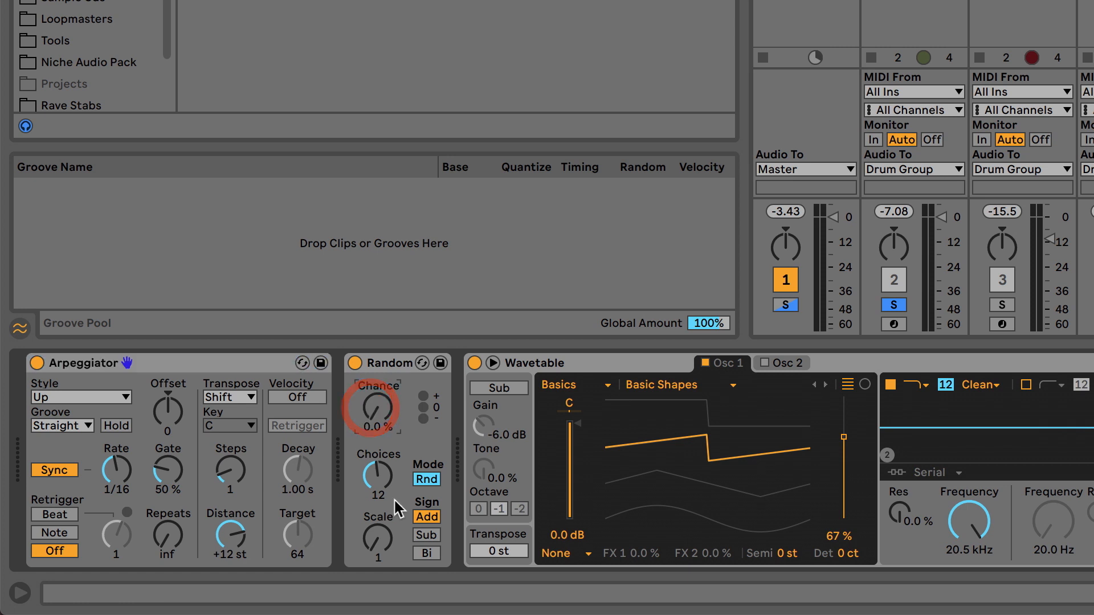
key(space)
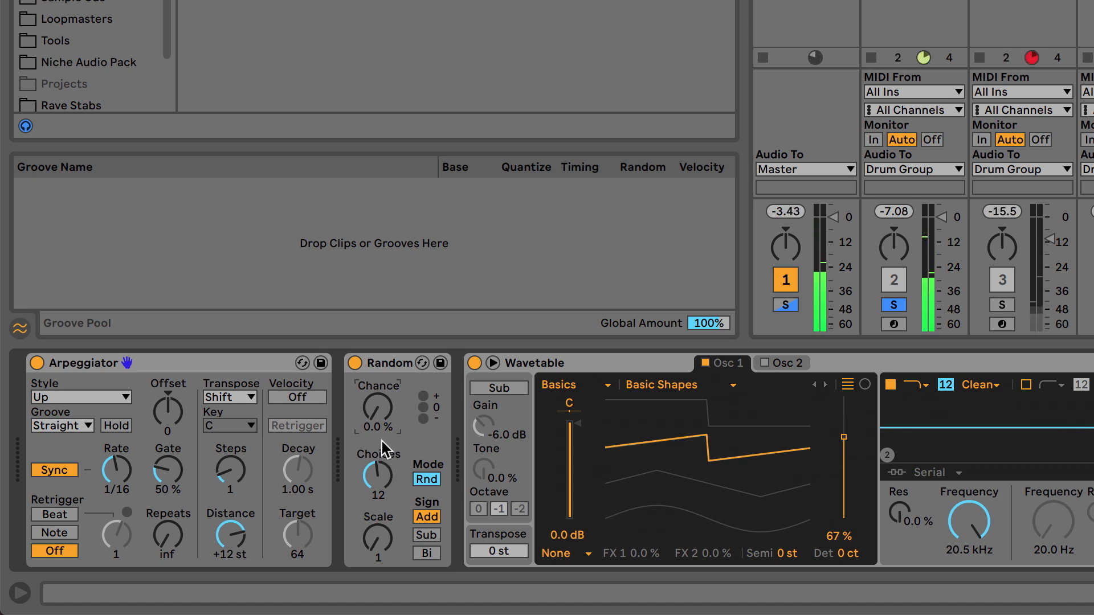
drag(373, 410, 374, 394)
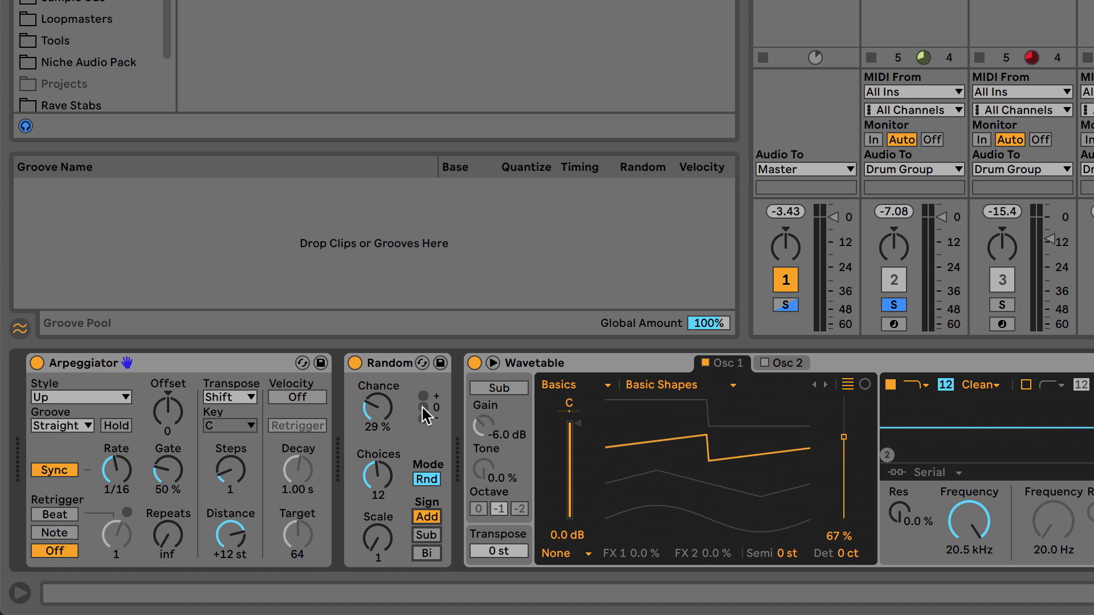
Step: Set Random's sign mode to Bi and its Choices to 6
click(428, 516)
click(431, 531)
click(434, 550)
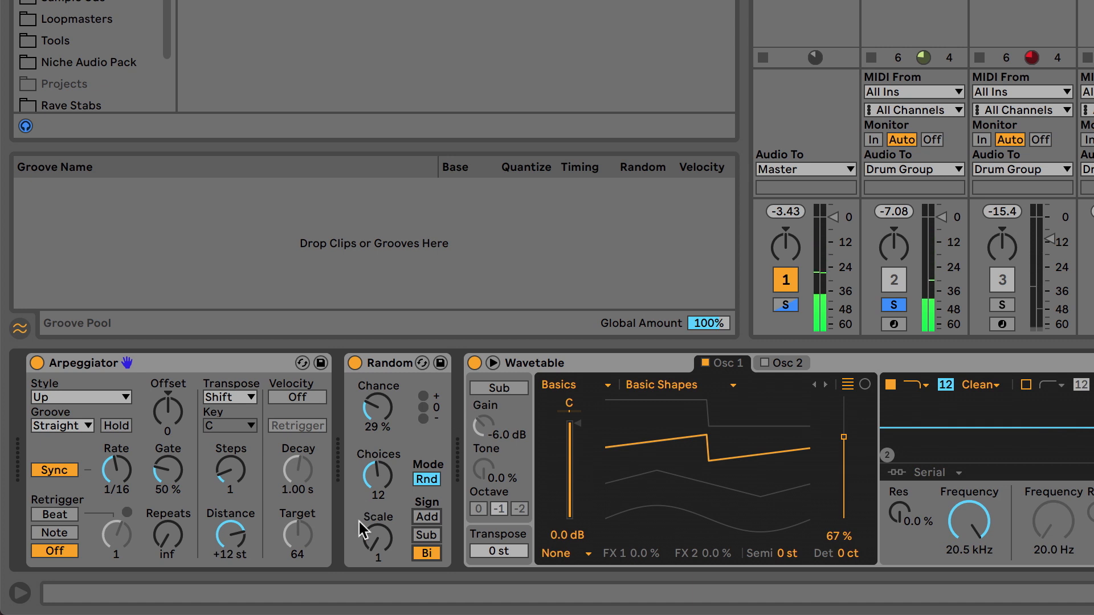
click(370, 474)
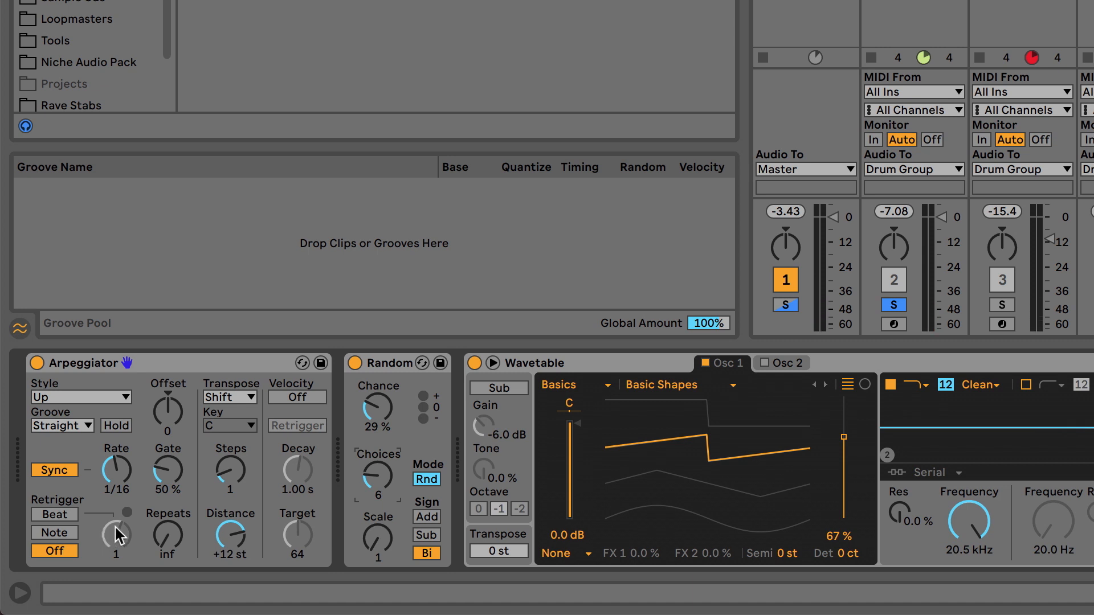
click(24, 590)
Step: Set Random's Scale to 4 and toggle playback to audition it
mouse_move(377, 540)
mouse_down()
mouse_move(377, 530)
mouse_move(376, 557)
mouse_up()
drag(378, 538, 378, 541)
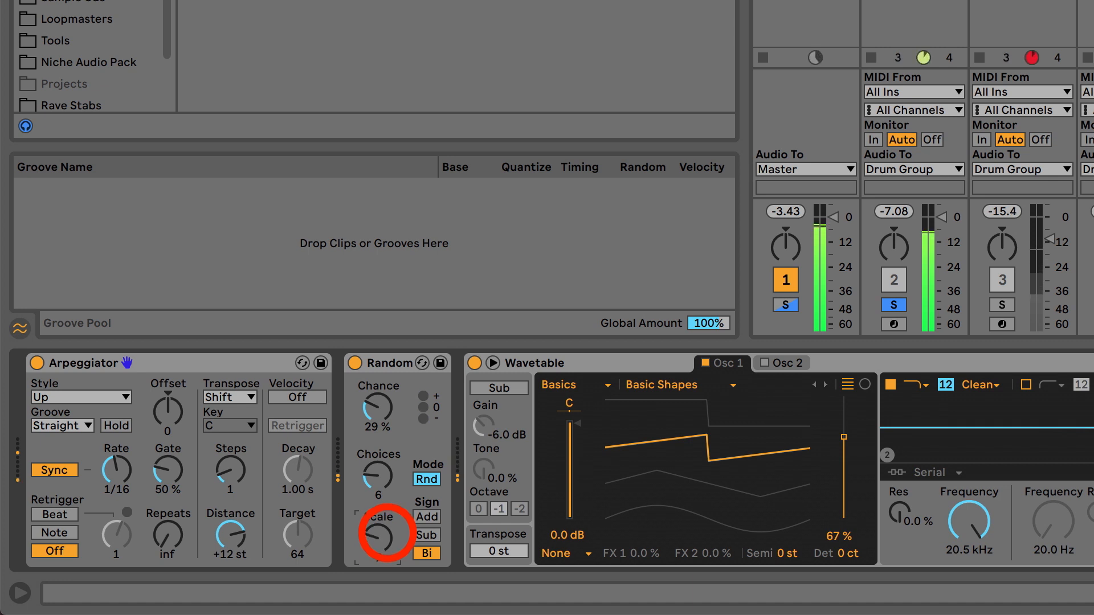
mouse_move(378, 540)
mouse_down()
mouse_move(378, 521)
mouse_move(387, 550)
mouse_up()
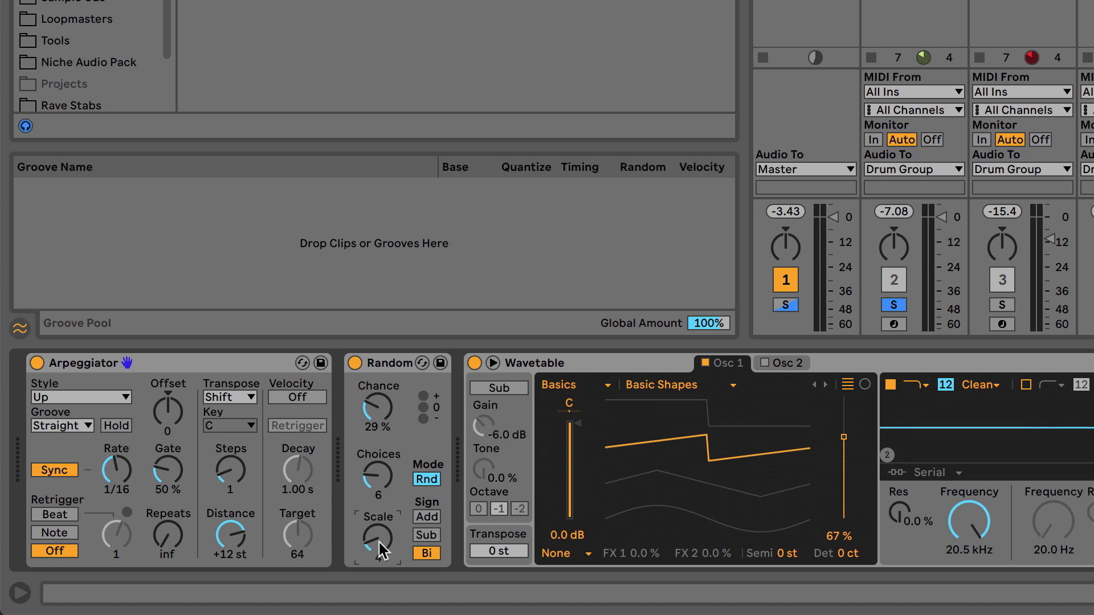
drag(381, 537, 381, 537)
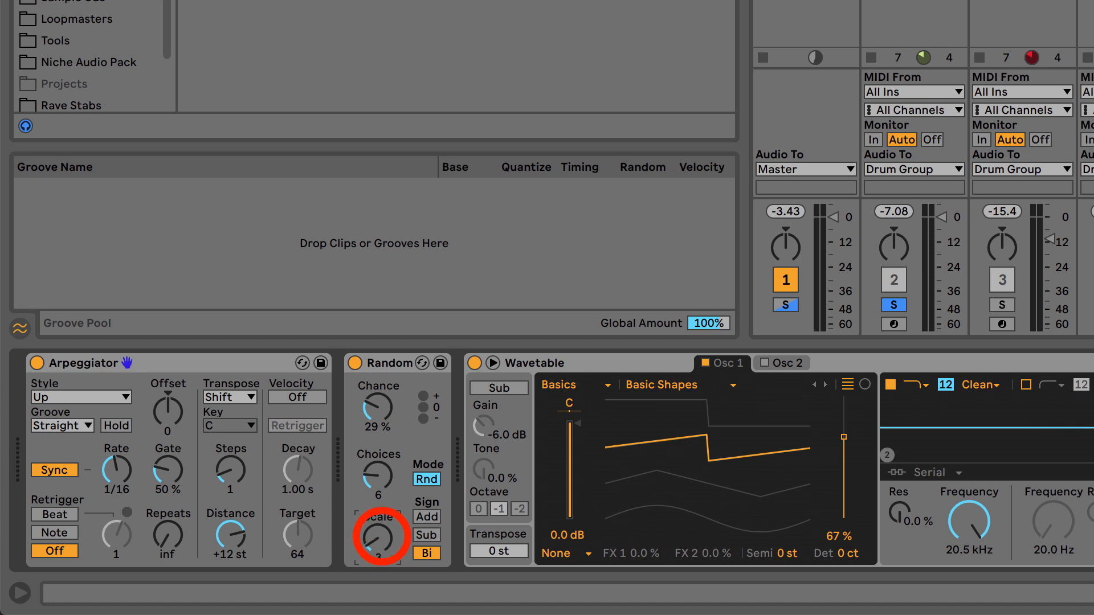
drag(381, 536, 382, 537)
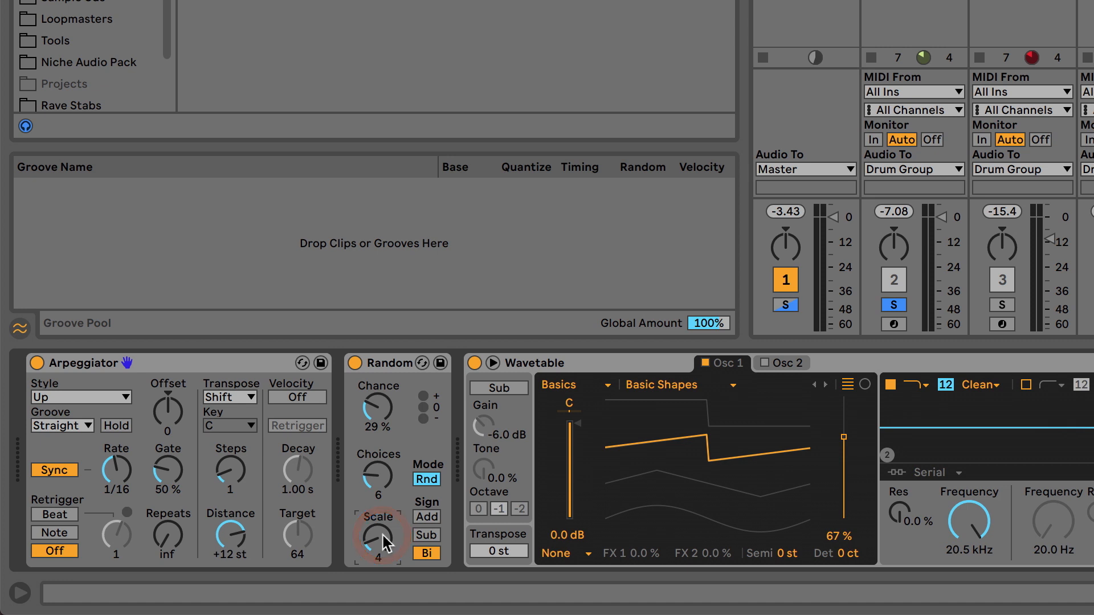
key(space)
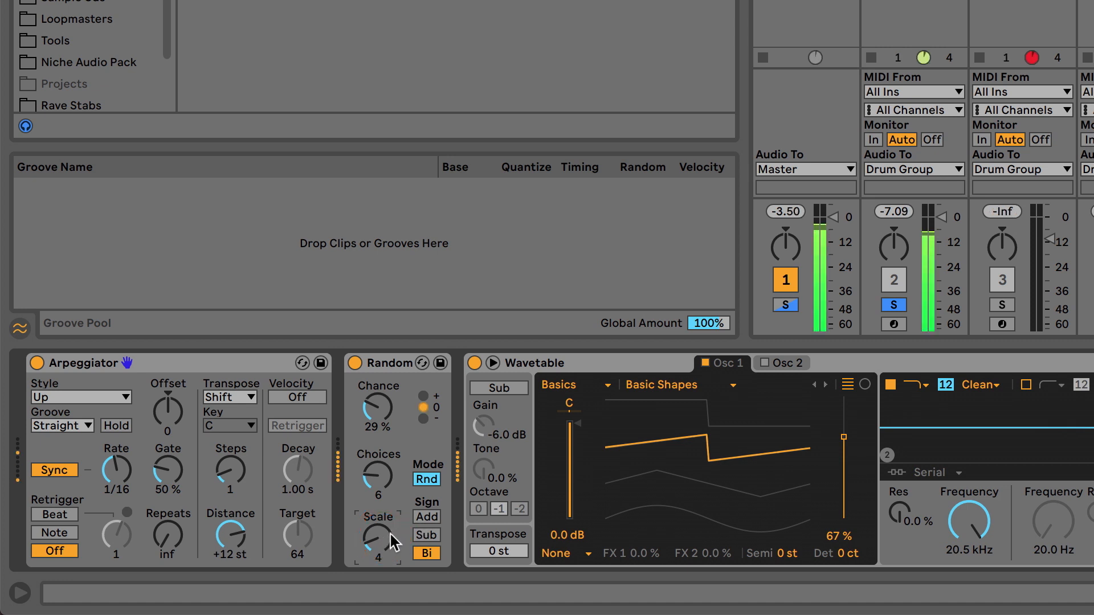
drag(380, 538, 379, 548)
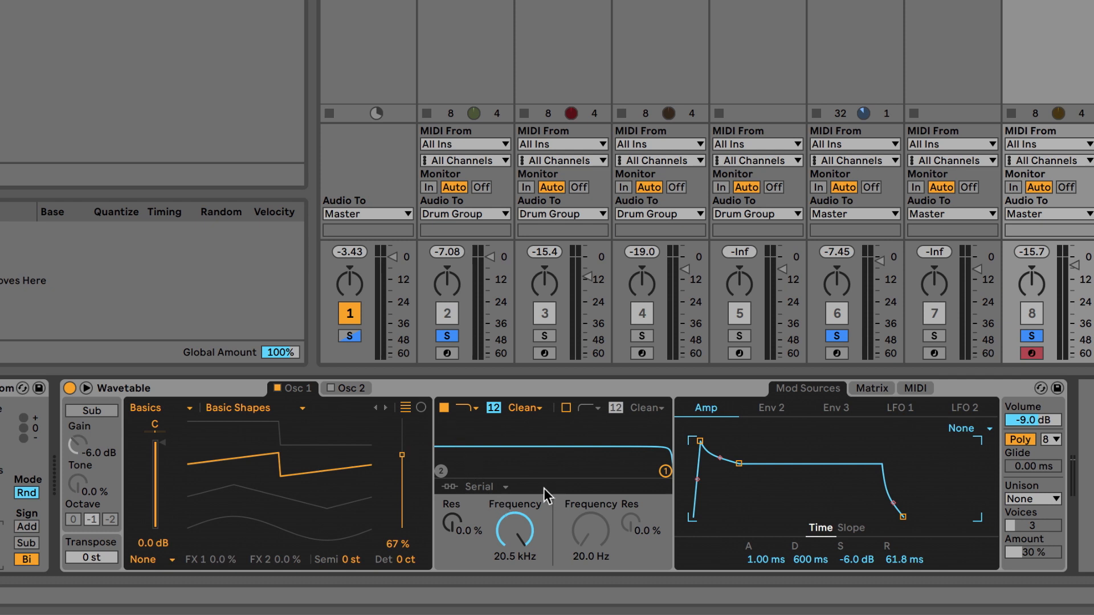
Step: Lower the Wavetable filter frequency to 514 Hz and raise its resonance to 34%
drag(534, 519, 550, 457)
drag(515, 537, 515, 541)
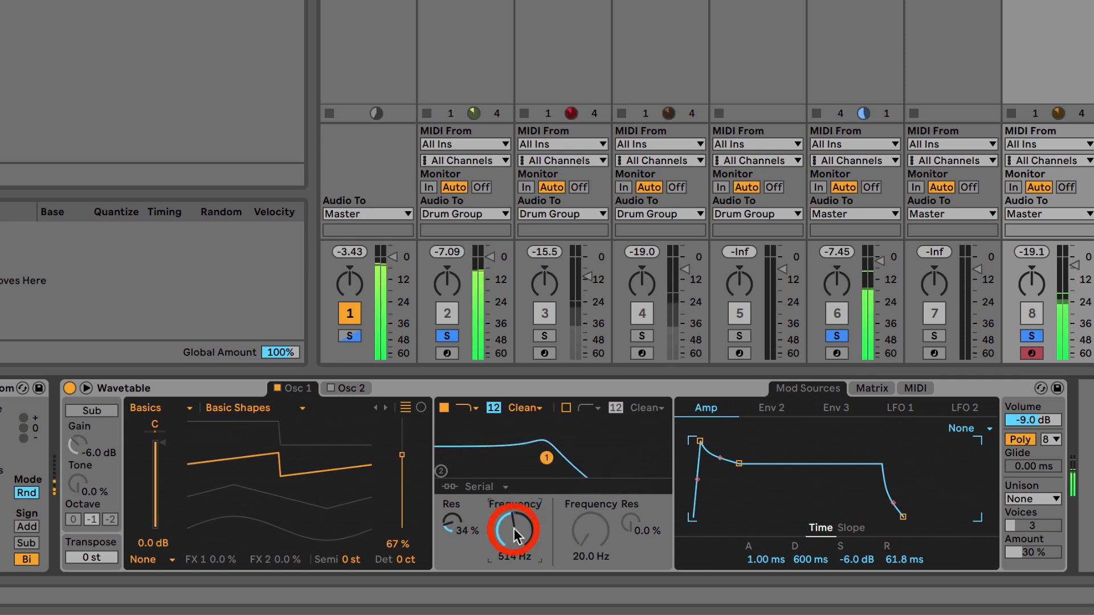
Step: Unsolo the Kick Bghn track so only the Wavetable track remains soloed
click(837, 336)
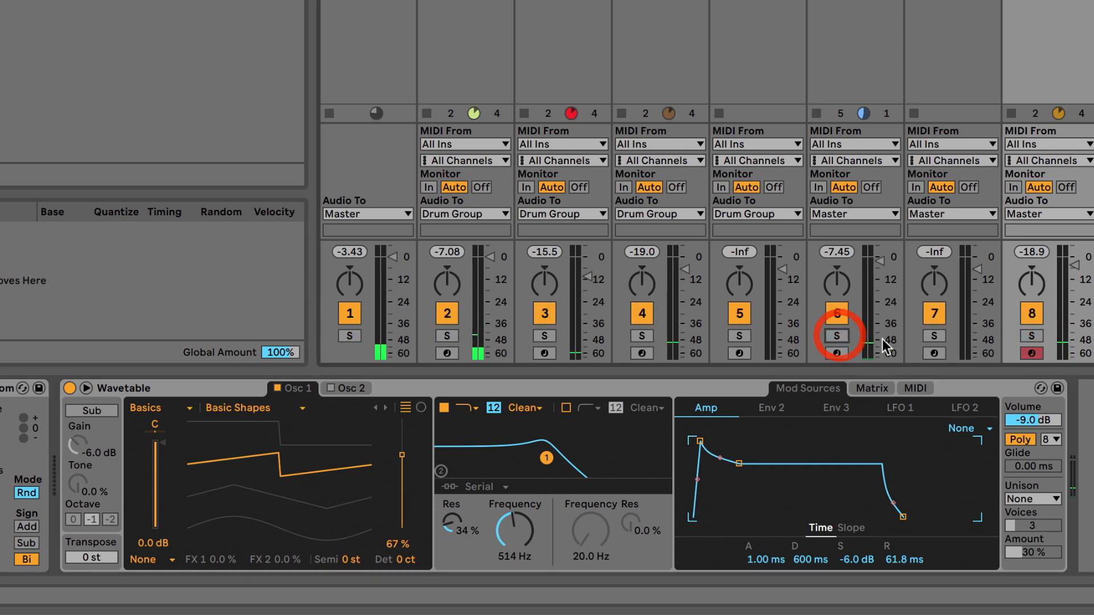
click(1031, 336)
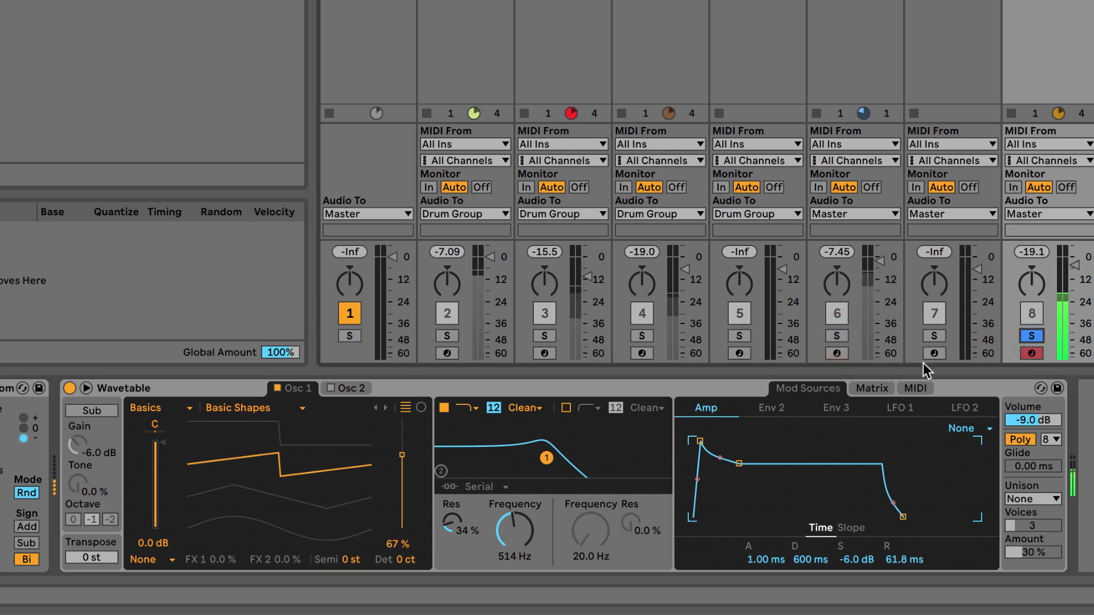
Step: Open the modulation matrix and set Env 2's amount on Filter 1 Freq to 34
click(872, 388)
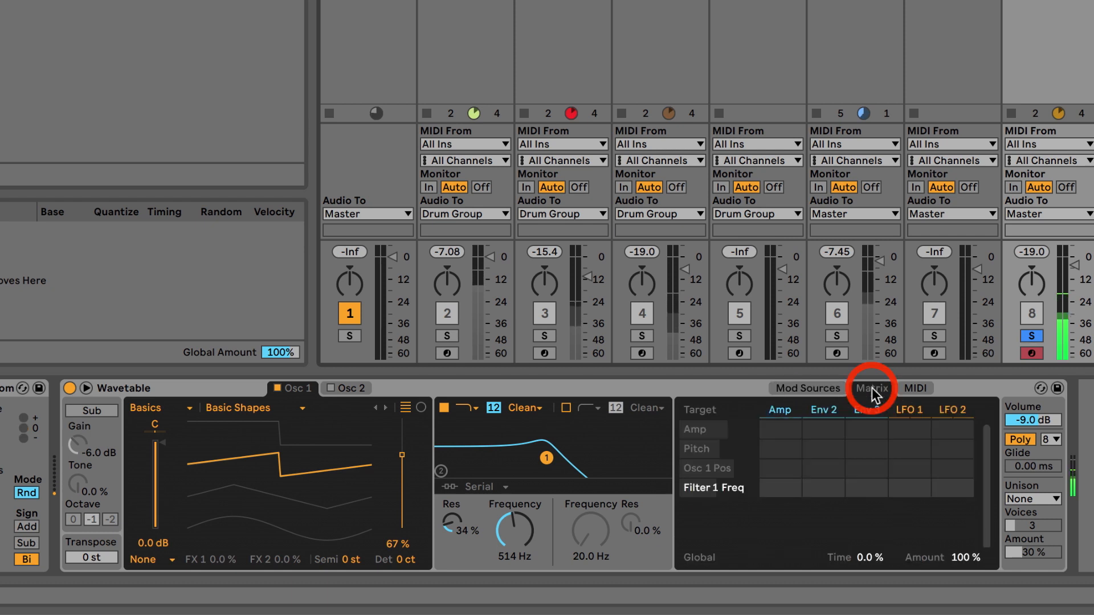
click(824, 448)
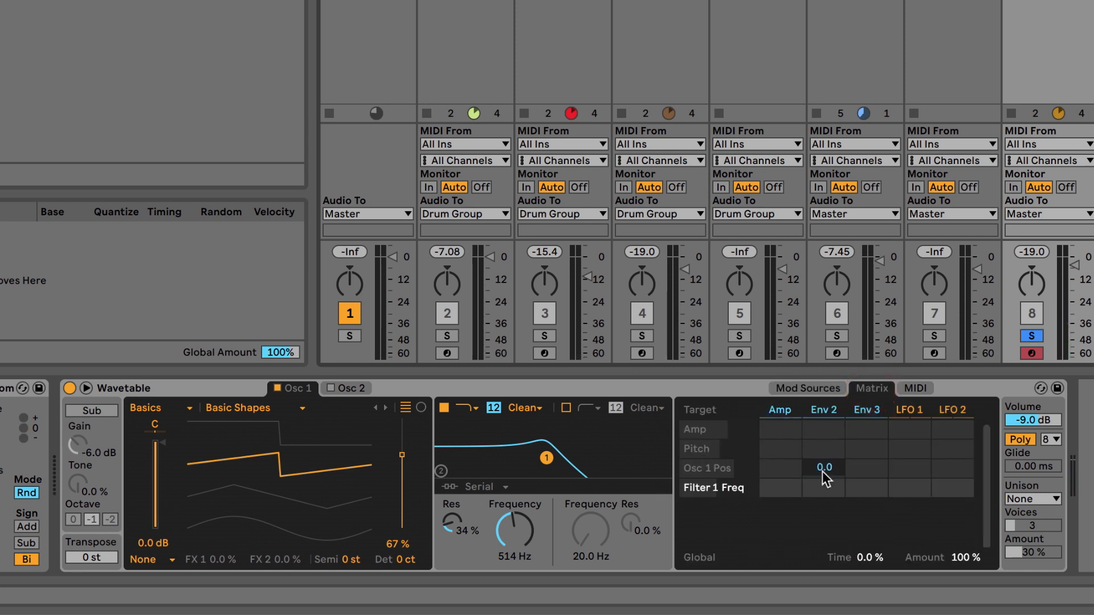
mouse_move(824, 487)
mouse_down()
mouse_move(824, 456)
mouse_move(824, 467)
mouse_up()
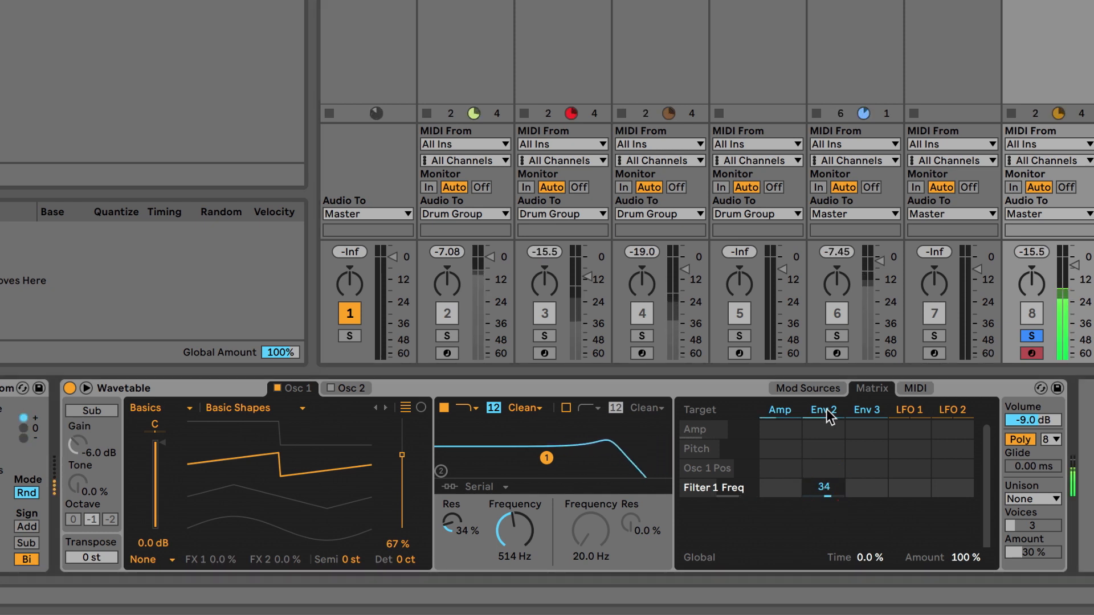
Step: Open Env 2 and shape its envelope to about 294 ms decay and 28% sustain
click(822, 388)
click(782, 411)
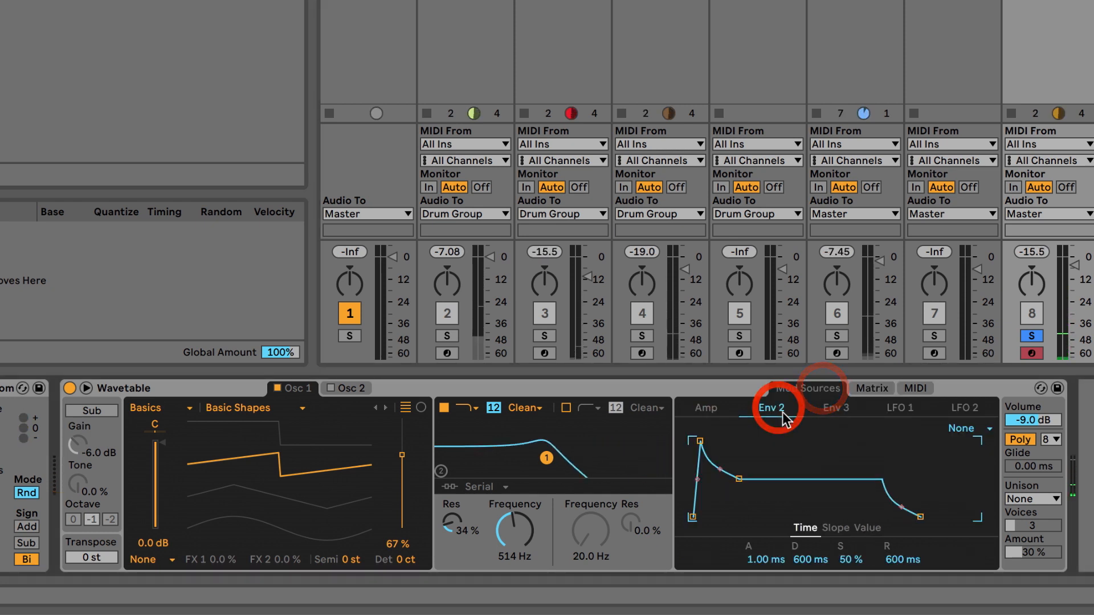
drag(739, 479, 732, 495)
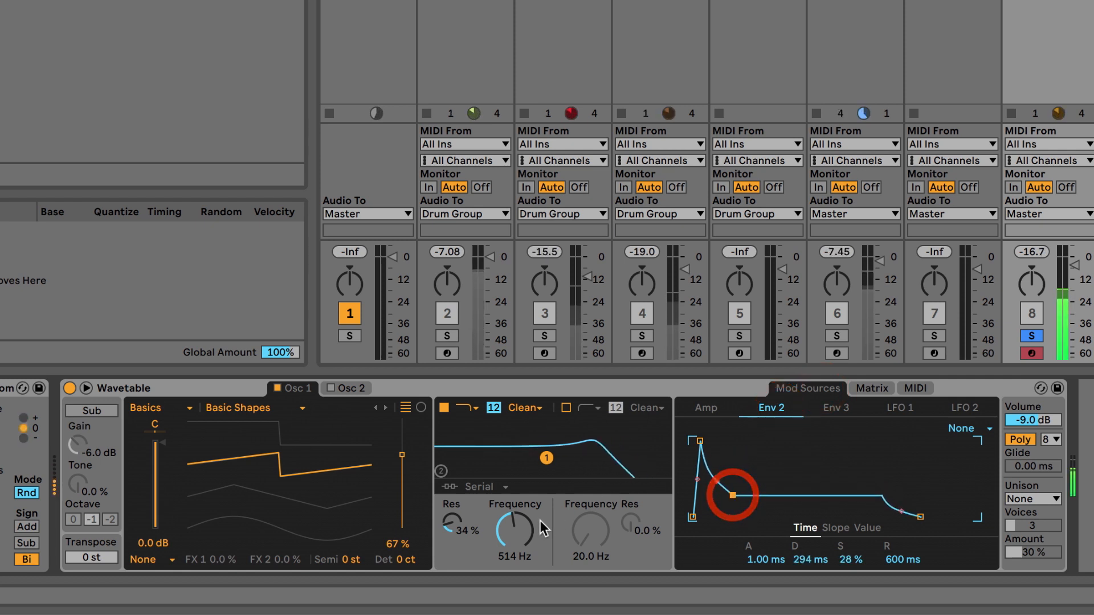
Step: Lower the filter frequency to 153 Hz and adjust Env 2 to about 1.83 ms attack and 34% sustain
drag(519, 519, 519, 556)
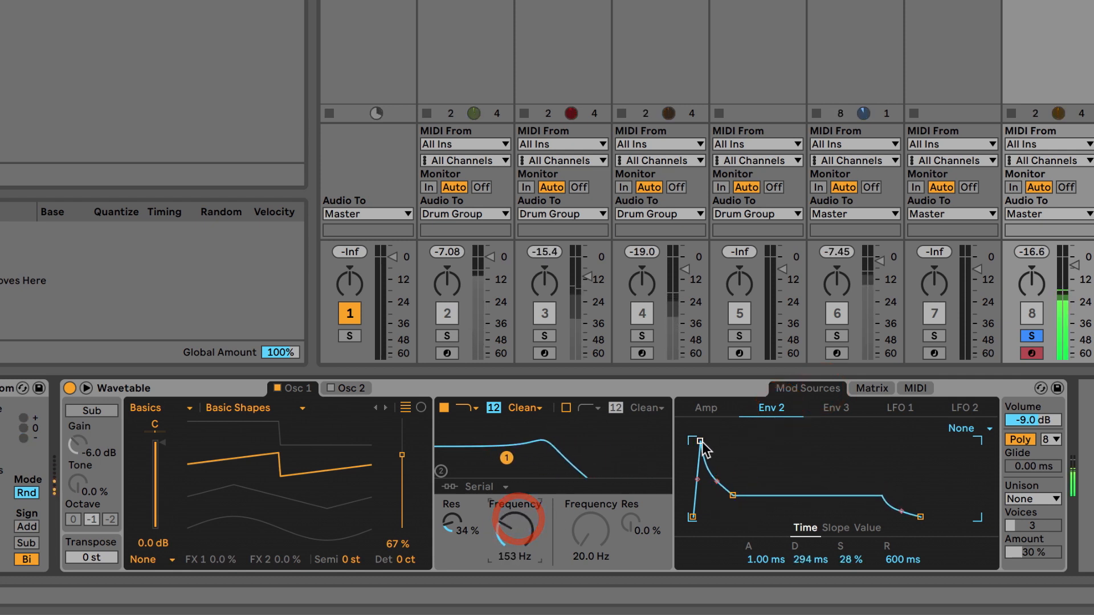
mouse_move(701, 444)
mouse_down()
mouse_move(693, 459)
mouse_move(716, 442)
mouse_move(702, 442)
mouse_up()
drag(738, 495, 735, 492)
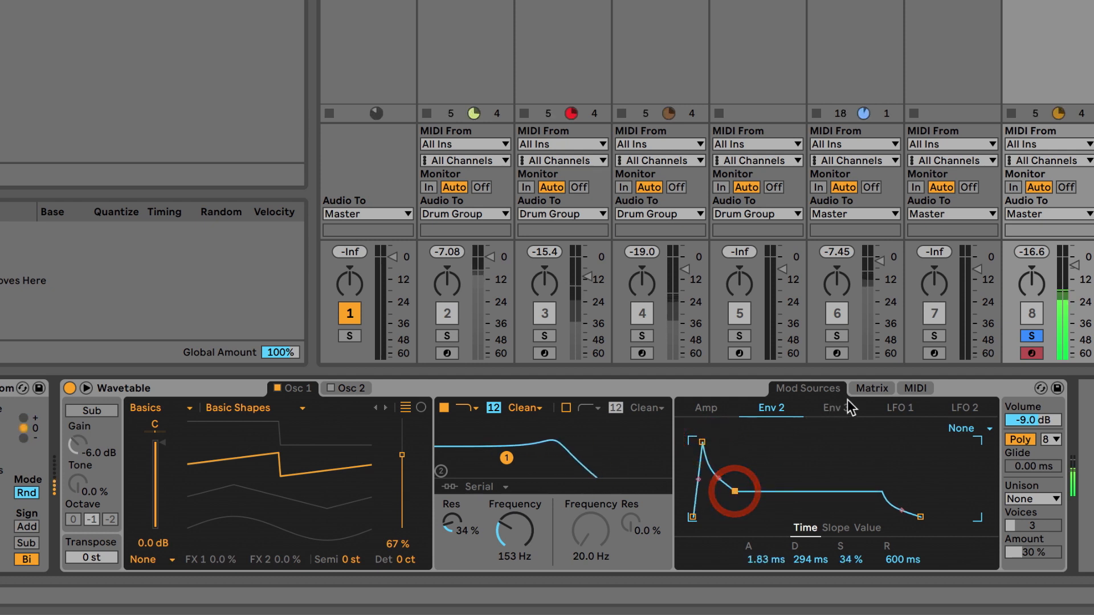
Step: Raise Env 2's Filter 1 Freq amount to 50 in the matrix and lower the filter frequency to 110 Hz
click(866, 387)
mouse_move(823, 489)
mouse_down()
mouse_move(823, 479)
mouse_move(824, 489)
mouse_up()
drag(533, 521, 511, 529)
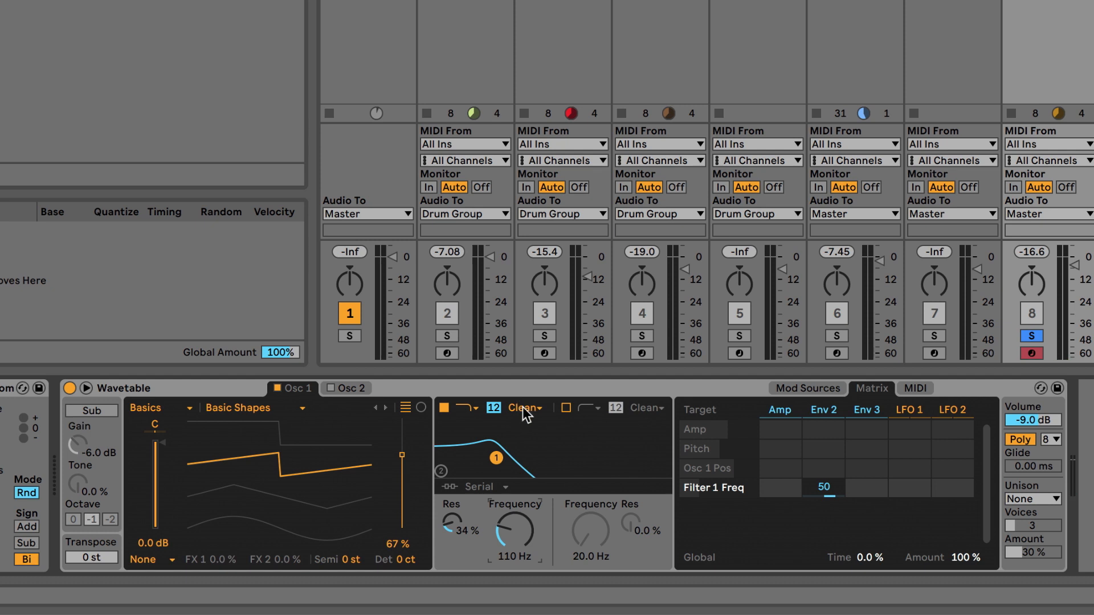
Step: Enable Oscillator 2 and set its wavetable position to 66%
click(351, 389)
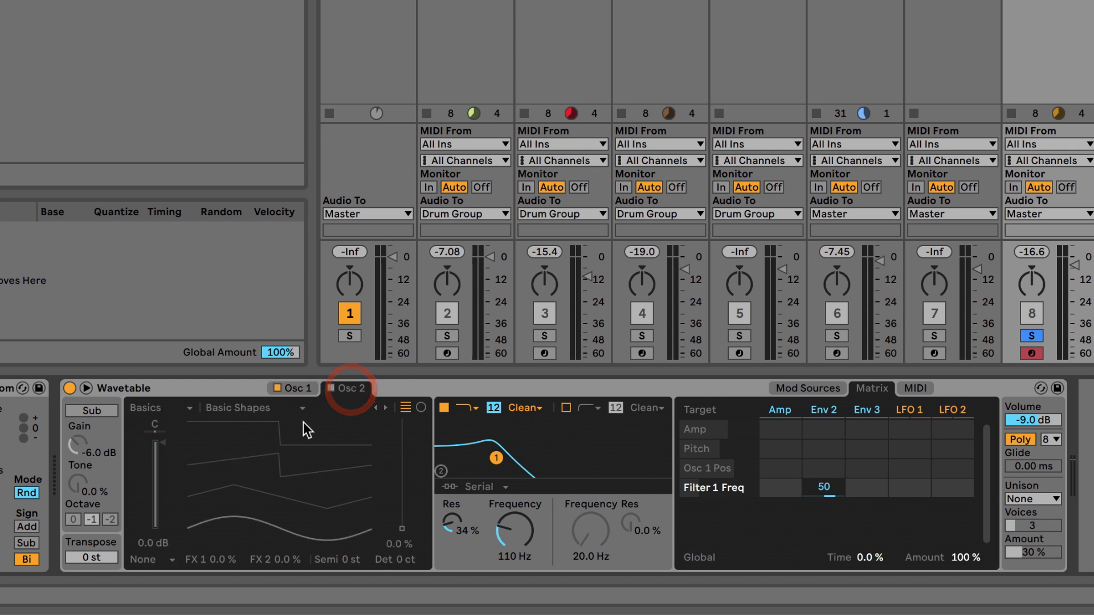
click(296, 388)
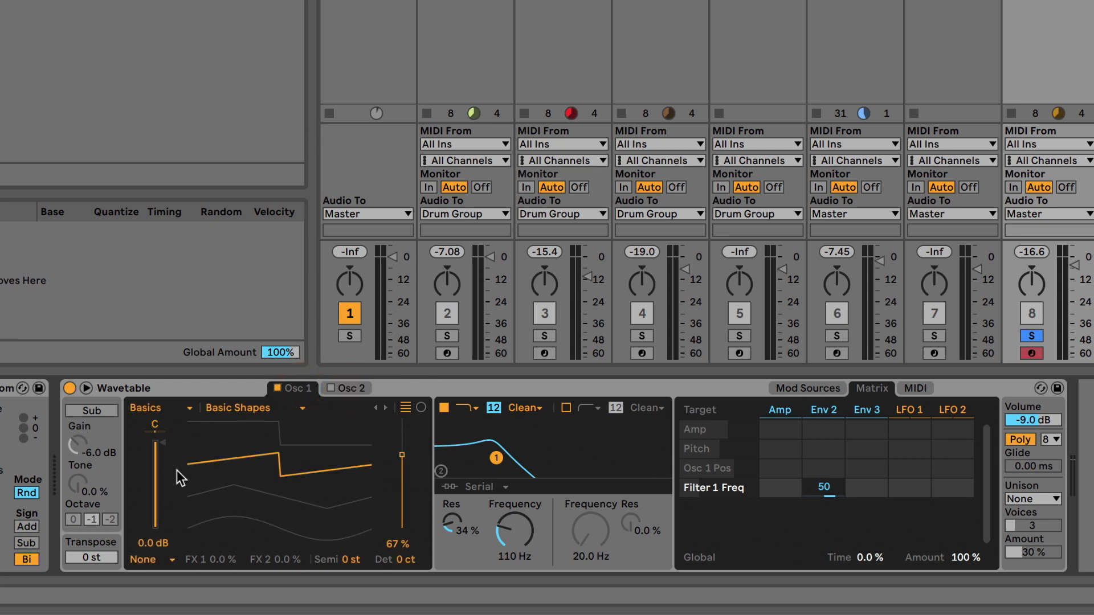
click(336, 388)
click(292, 477)
drag(292, 478, 293, 465)
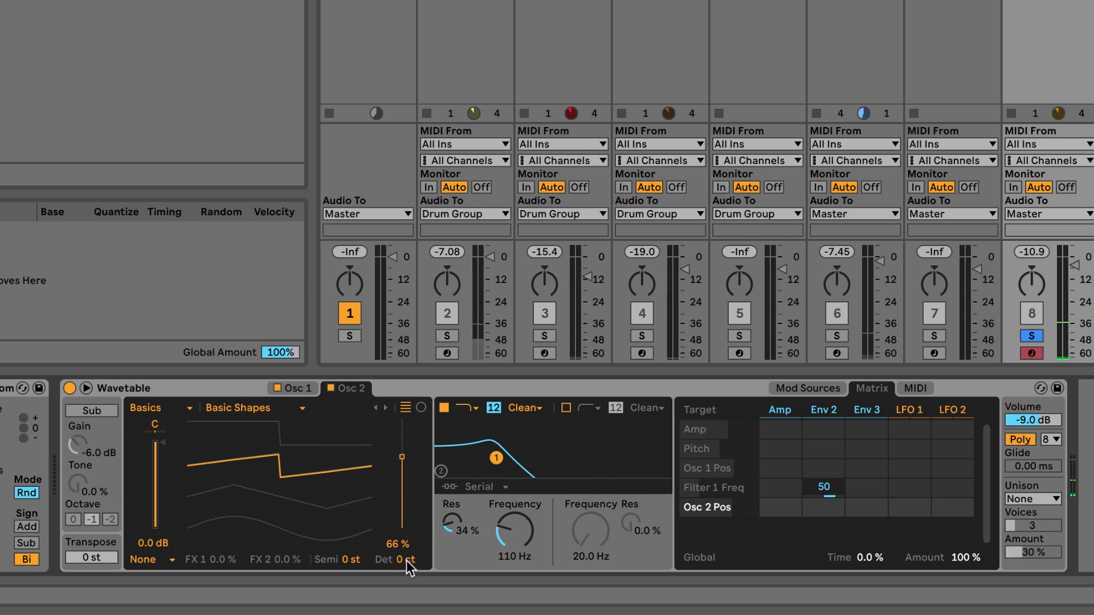
drag(406, 559, 406, 569)
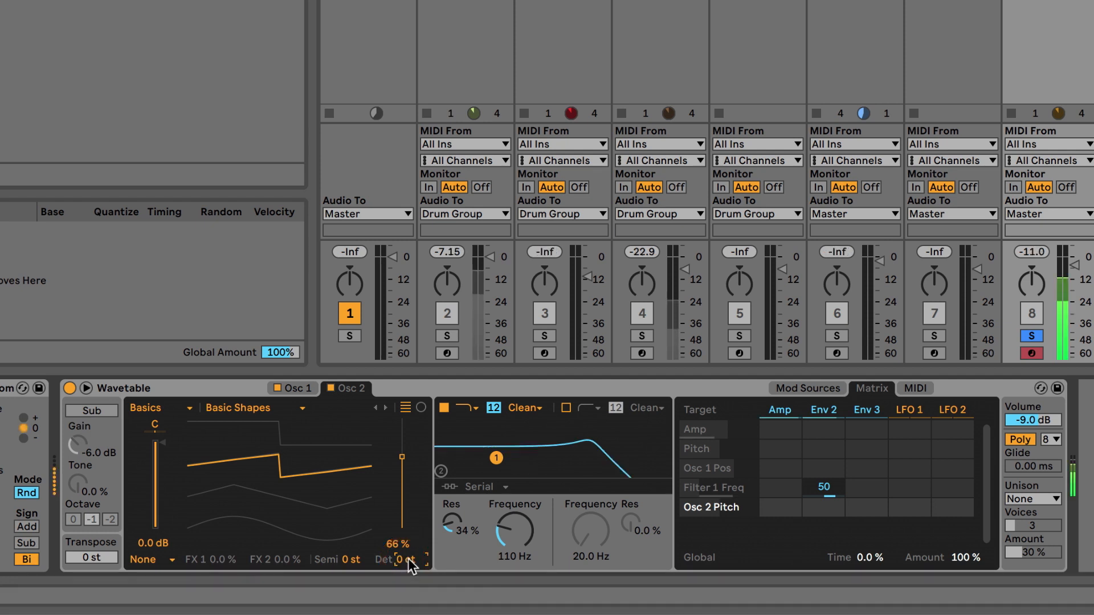
drag(408, 561, 411, 564)
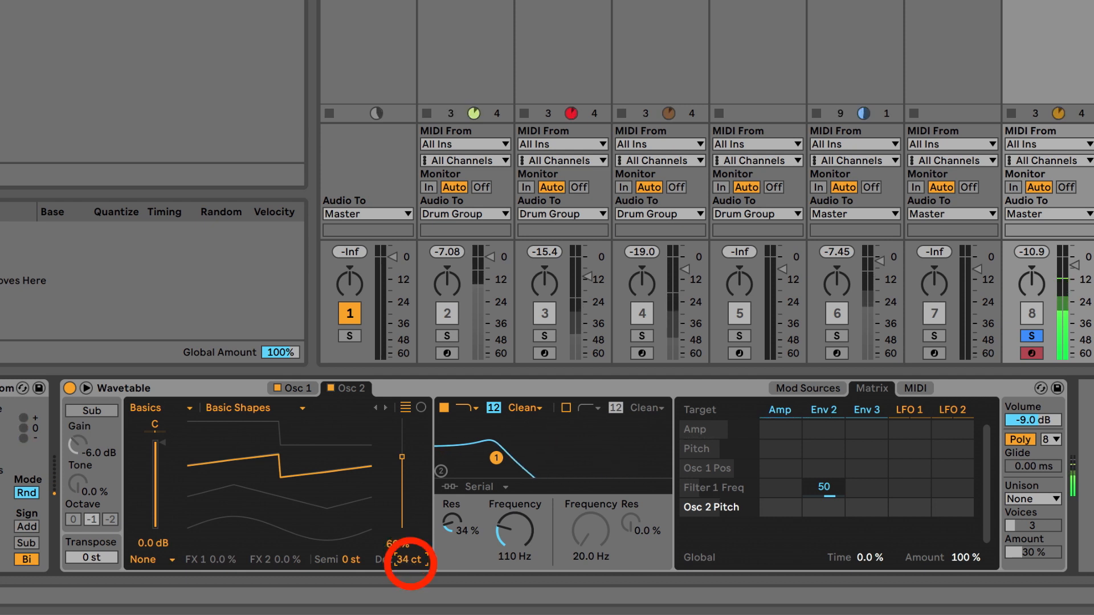
key(Delete)
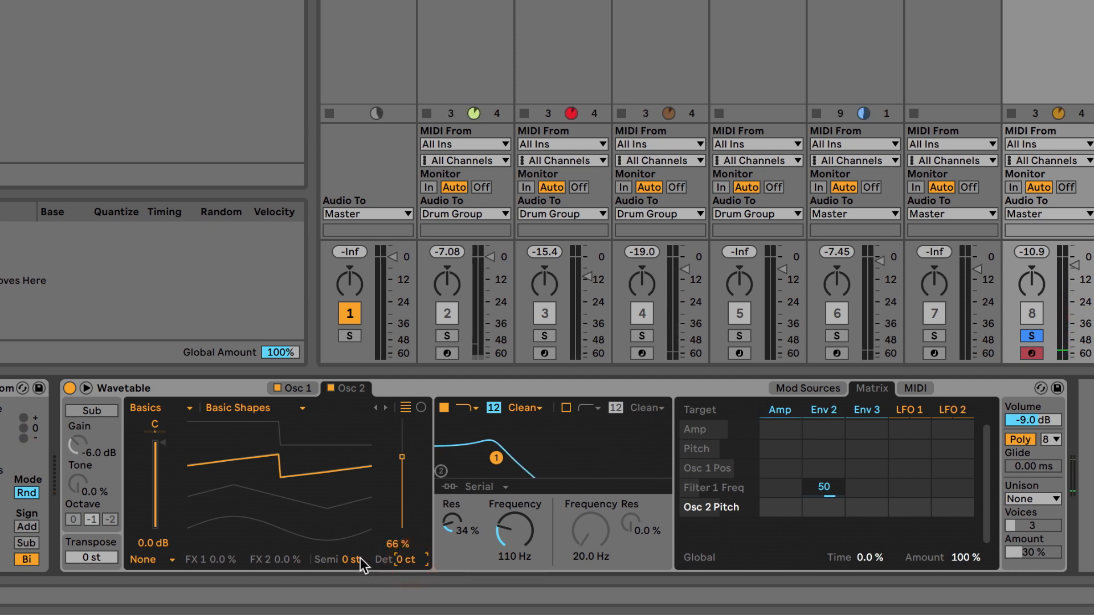
Step: Set Osc 2's pitch to -1 semitone with 25 cents detune, and lower the filter frequency to 83.6 Hz
click(351, 560)
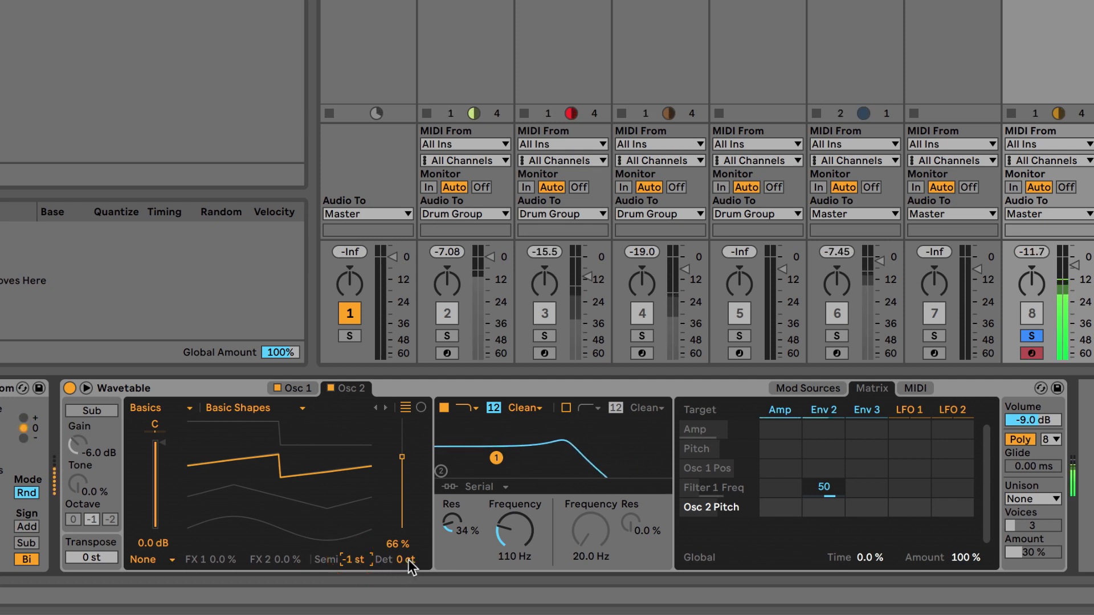
drag(407, 561, 407, 551)
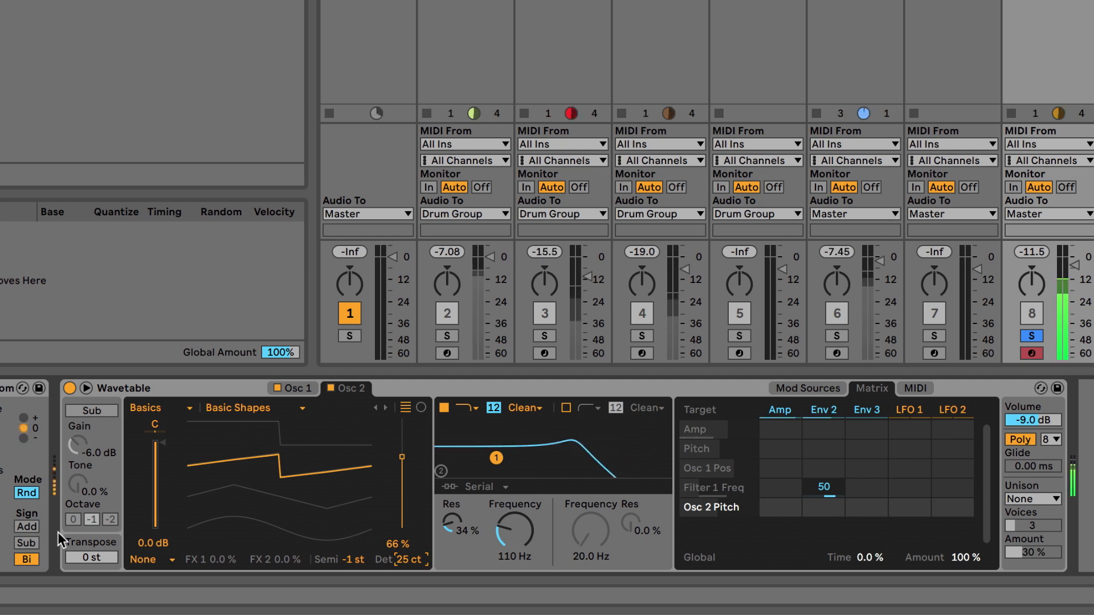
drag(511, 548, 520, 539)
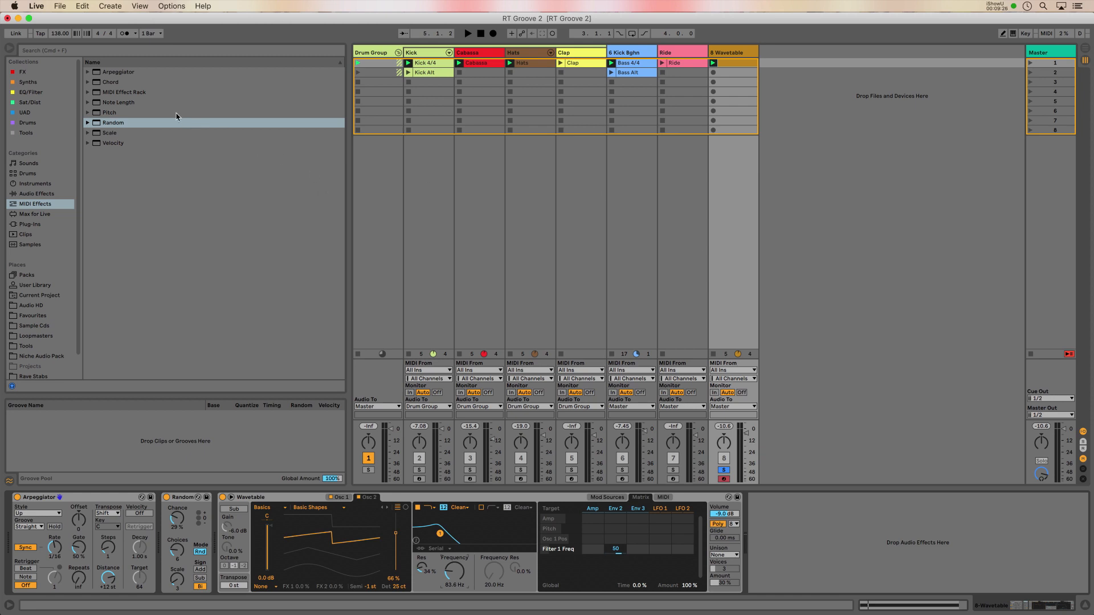
Step: Insert a Velocity MIDI effect after Random and set its Random amount to 33
click(111, 143)
drag(114, 146, 214, 535)
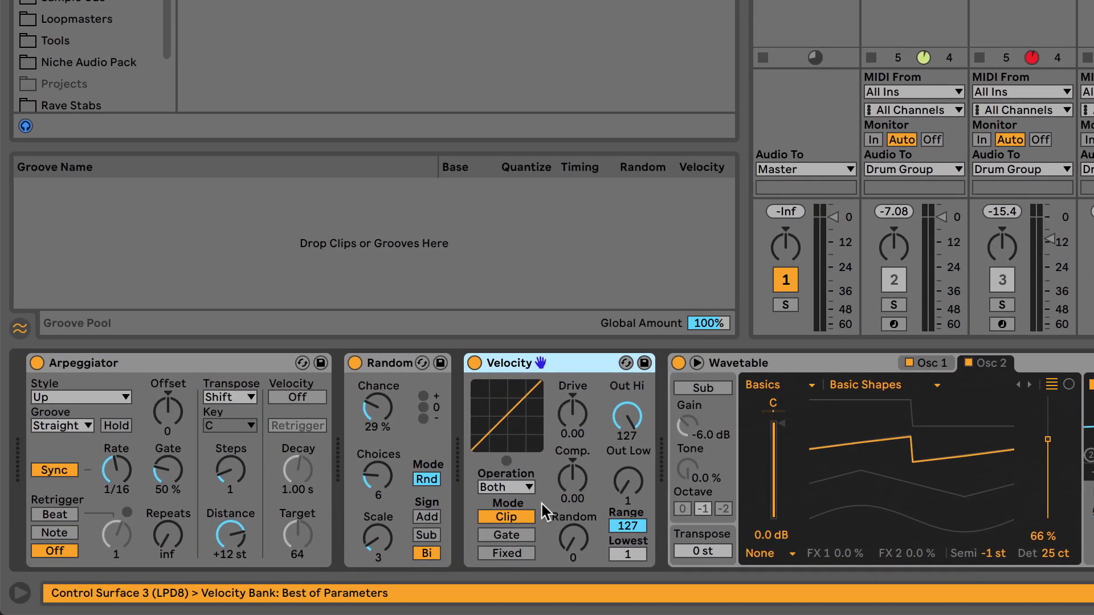
click(523, 544)
drag(572, 540, 572, 522)
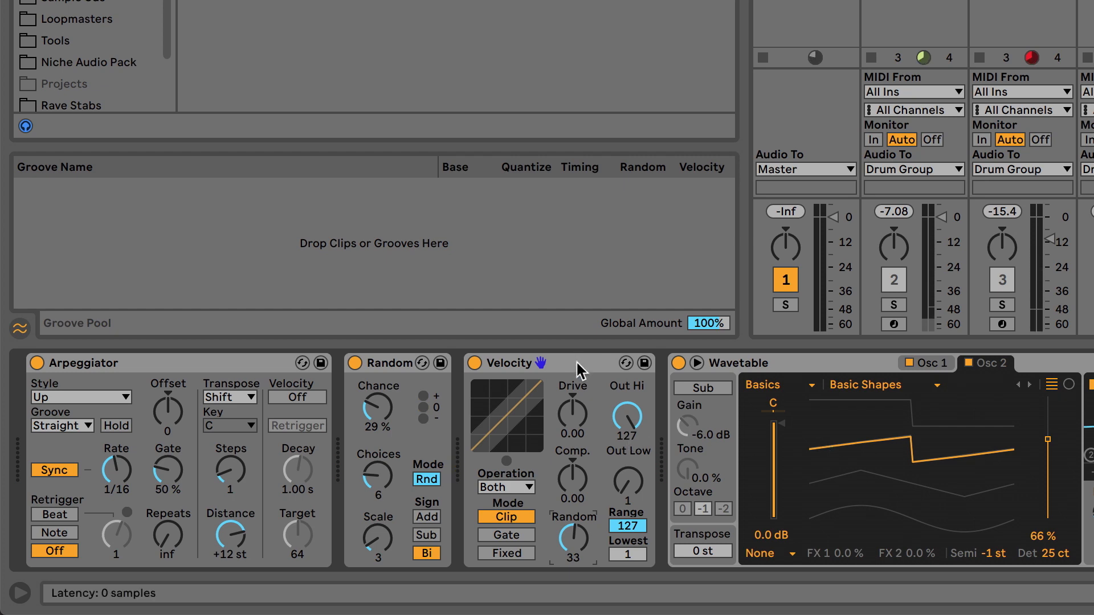
Step: In Wavetable's MIDI modulation matrix, set velocity's amount on Filter 1 Freq to 41
click(1053, 393)
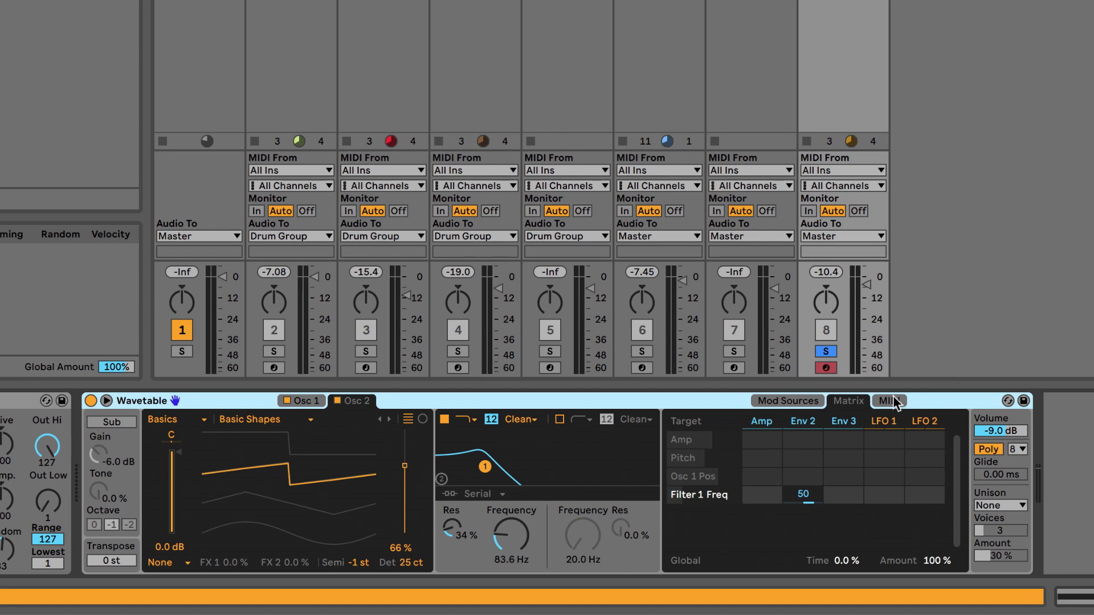
click(892, 401)
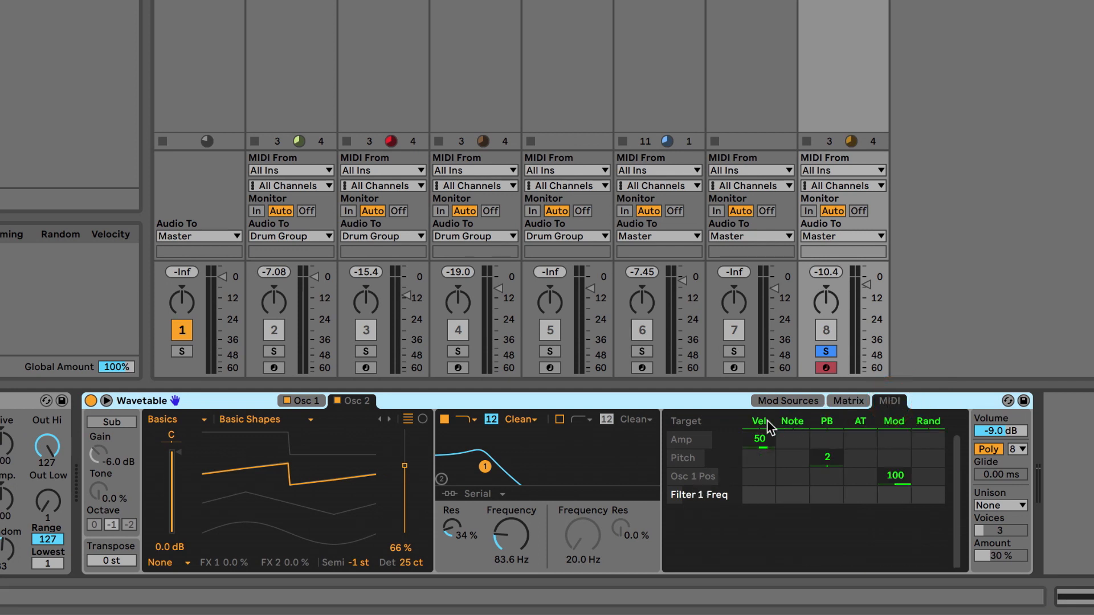
drag(759, 501, 732, 519)
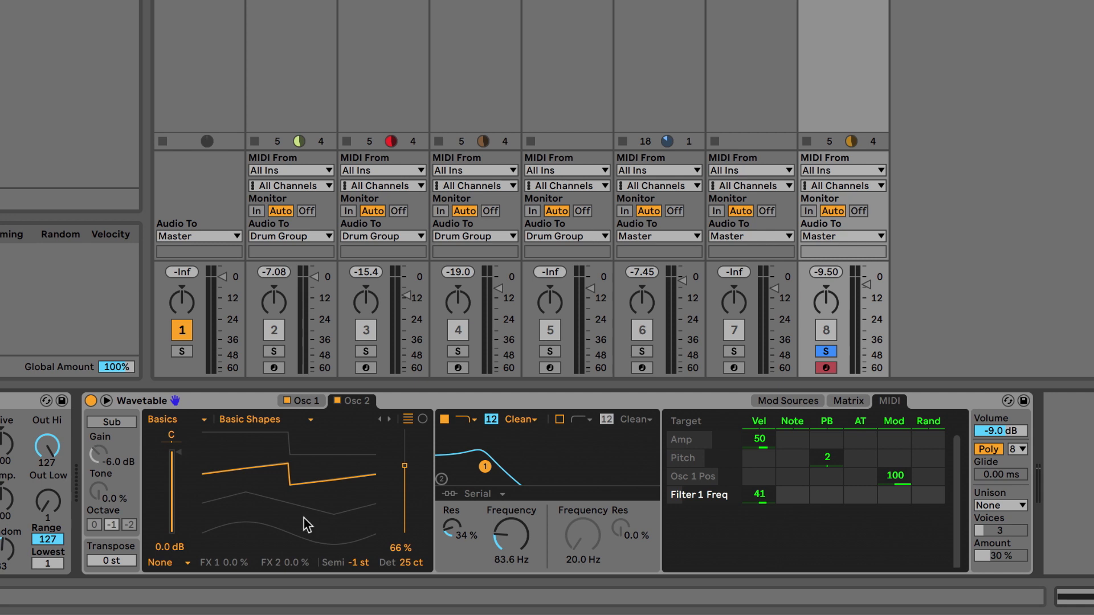
Step: Add a Note Length MIDI effect before Wavetable and shorten its Length
drag(0, 393, 63, 466)
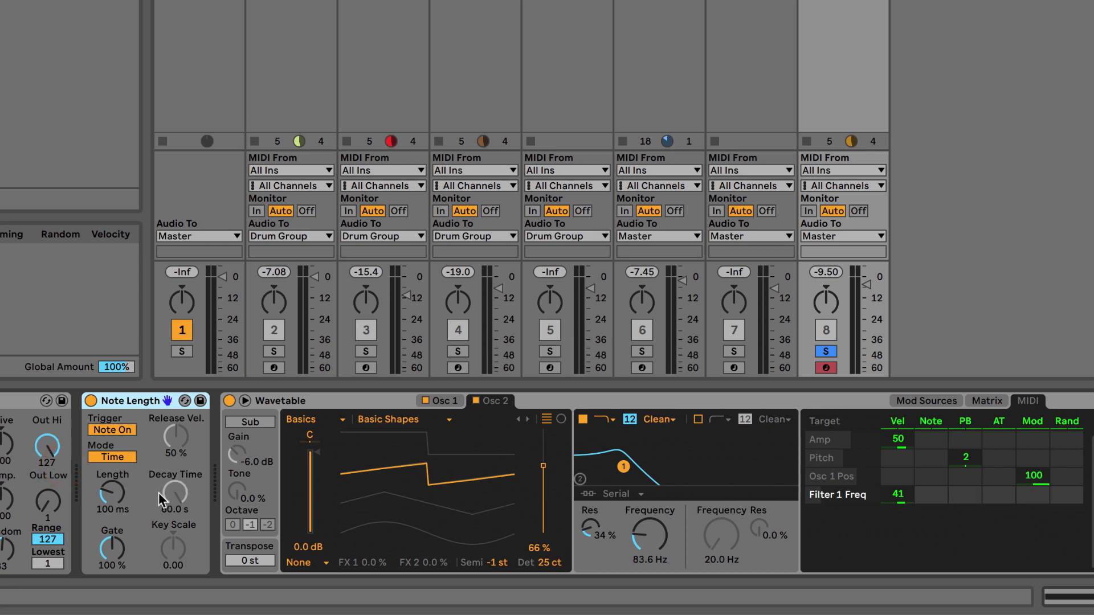
mouse_move(113, 493)
mouse_down()
mouse_move(112, 527)
mouse_move(117, 463)
mouse_move(111, 514)
mouse_move(114, 500)
mouse_up()
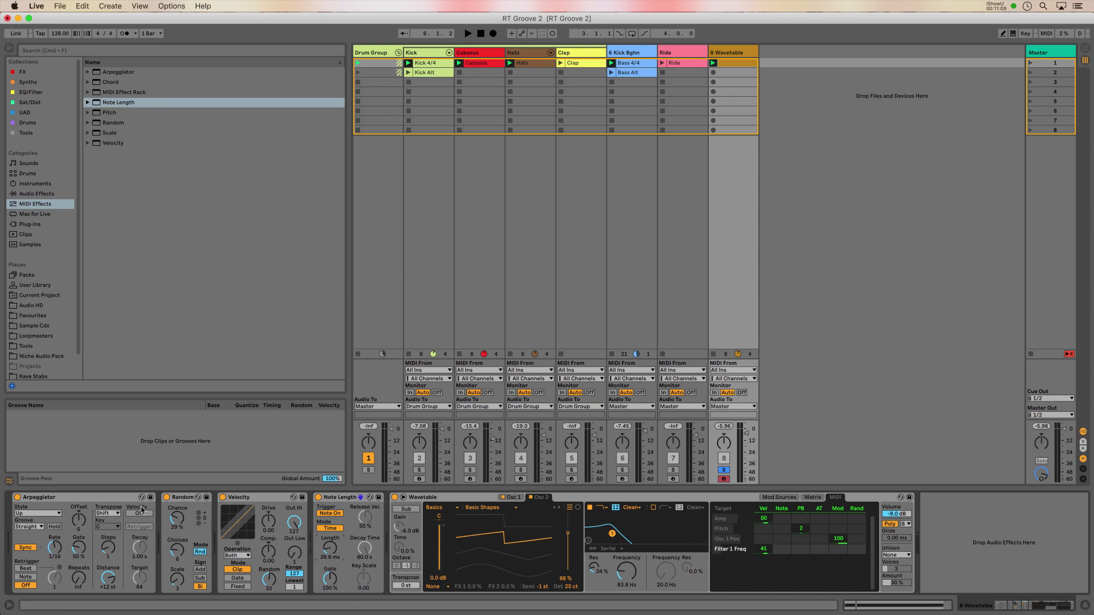
Step: Select the Random, Velocity and Note Length devices in turn for control-surface focus
click(188, 498)
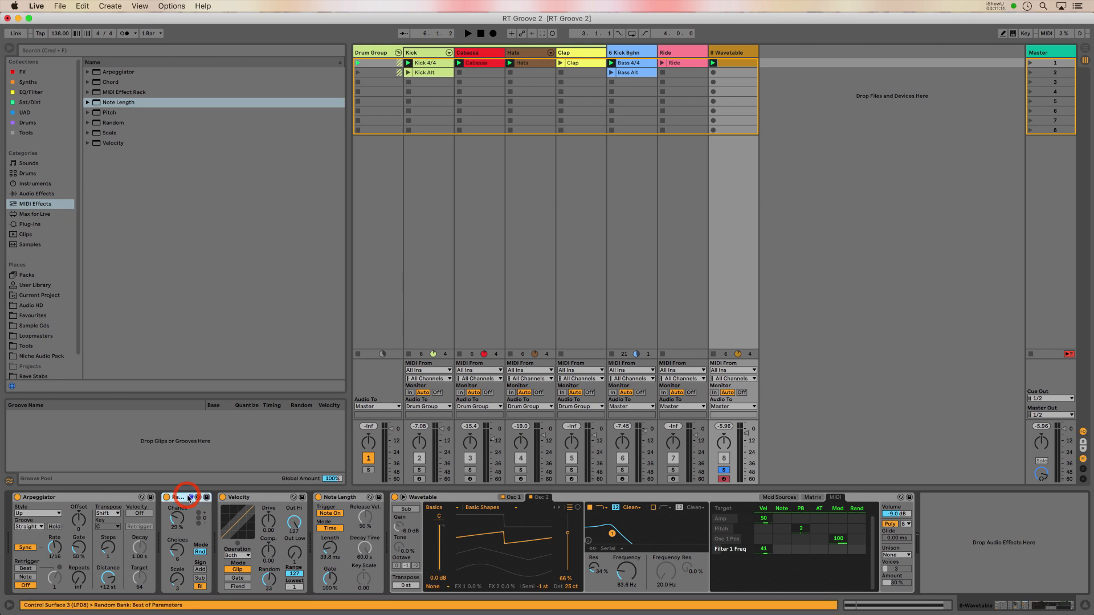
click(272, 499)
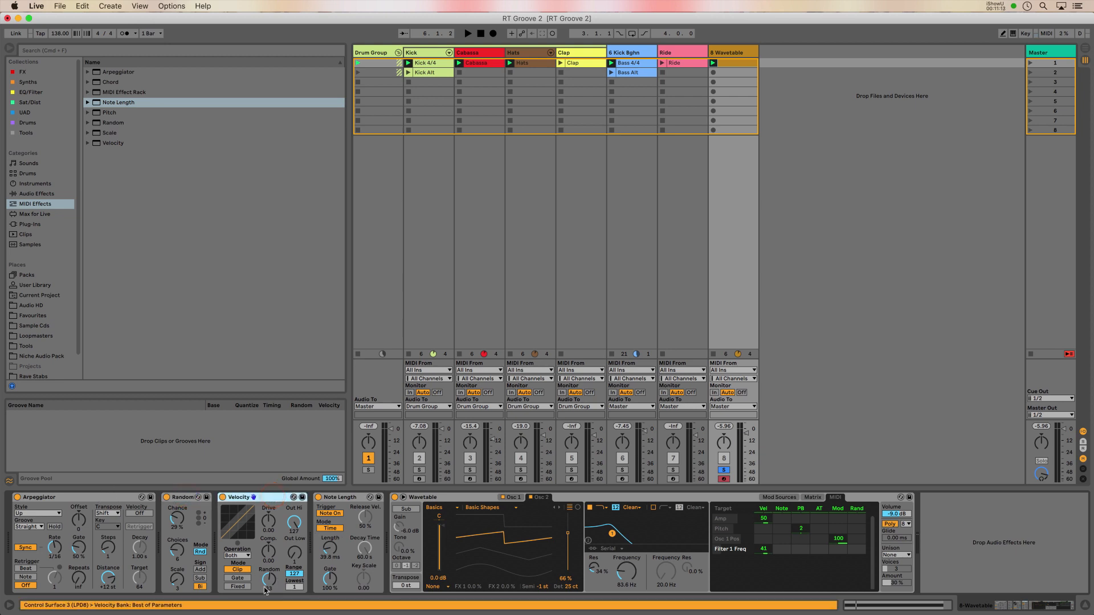
click(342, 499)
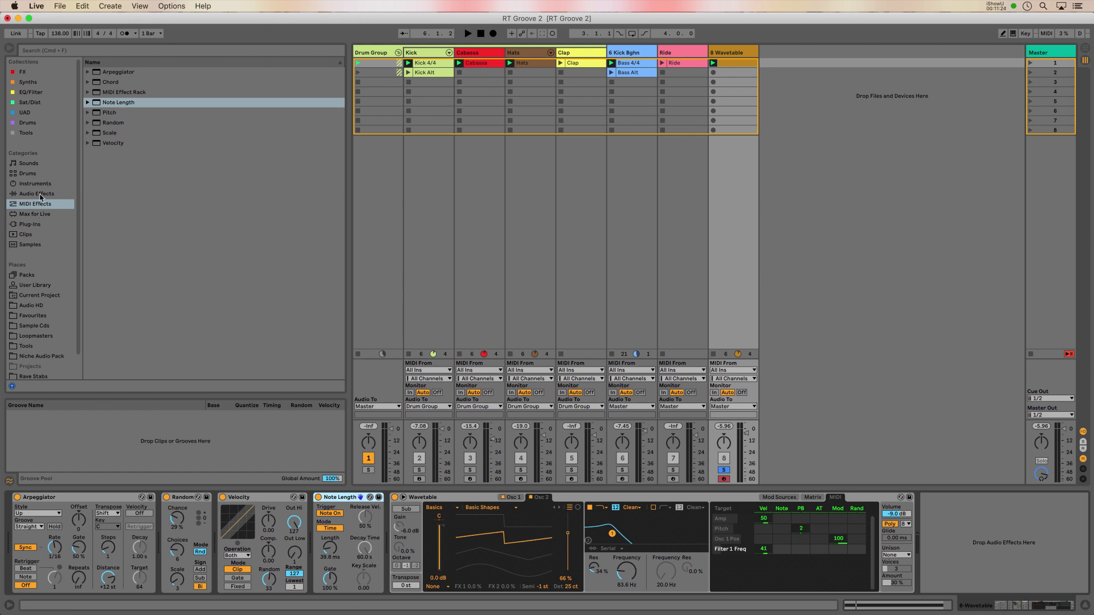
Step: Add the LFO MIDI Max for Live MIDI effect between Velocity and Note Length
click(40, 215)
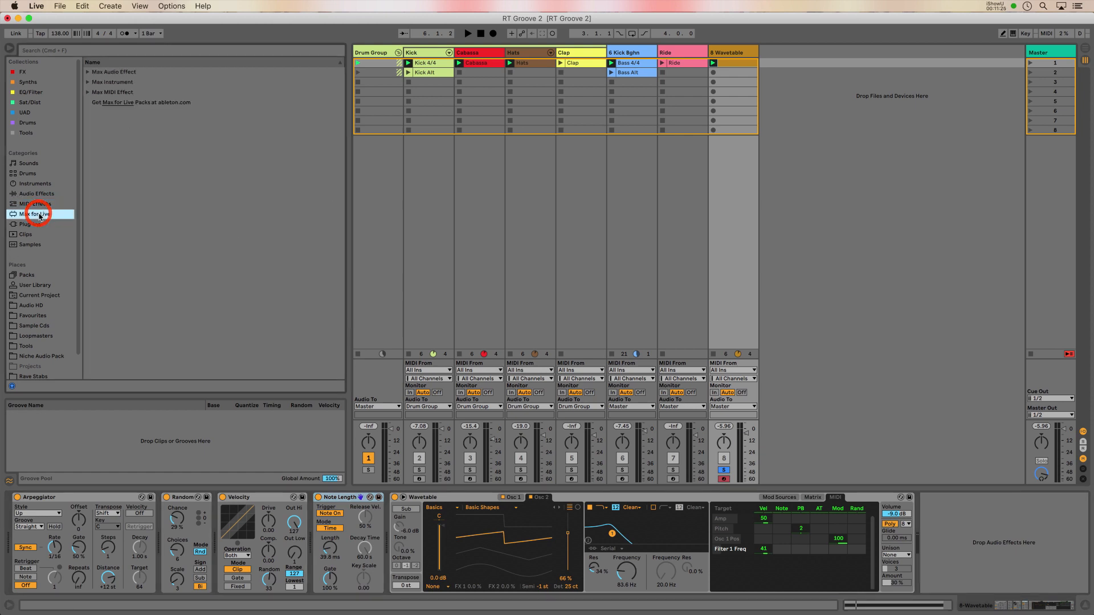
click(87, 93)
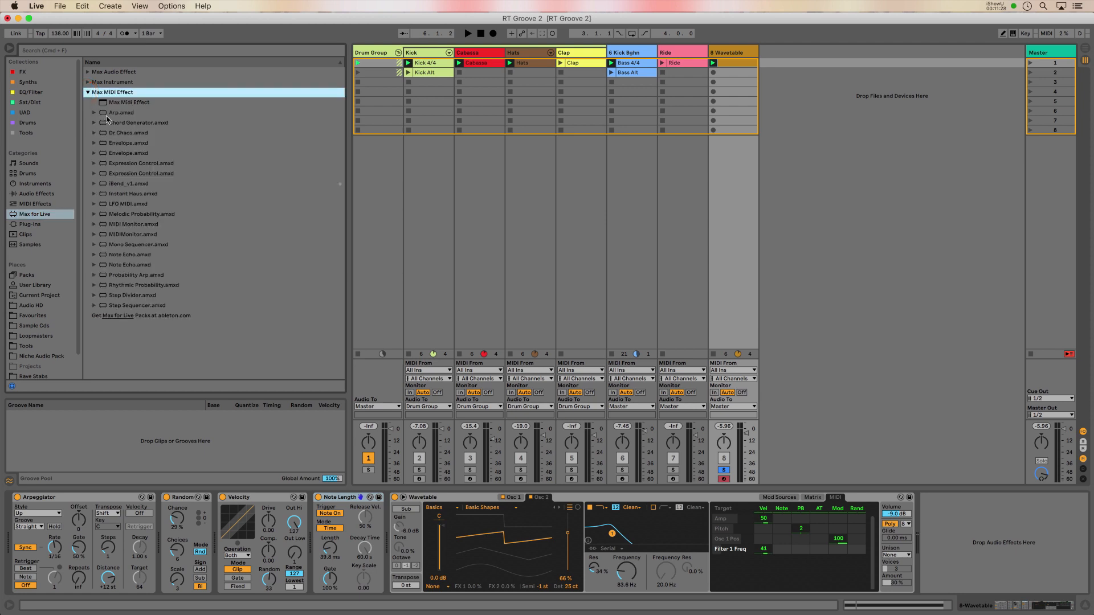
drag(108, 204, 326, 525)
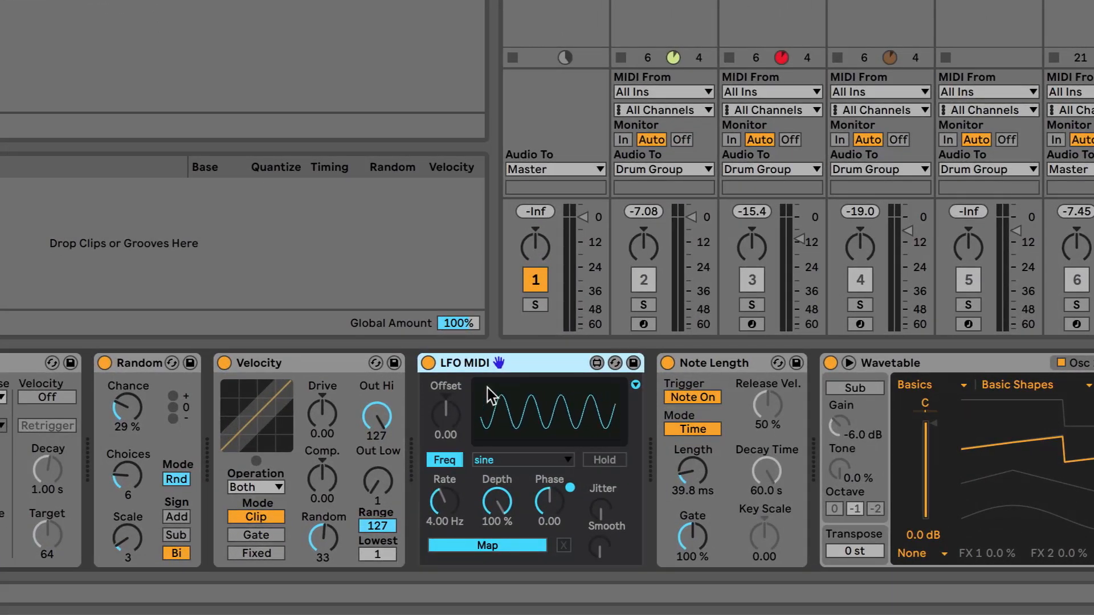
Step: Map the LFO MIDI output to Note Length's Length control
click(400, 431)
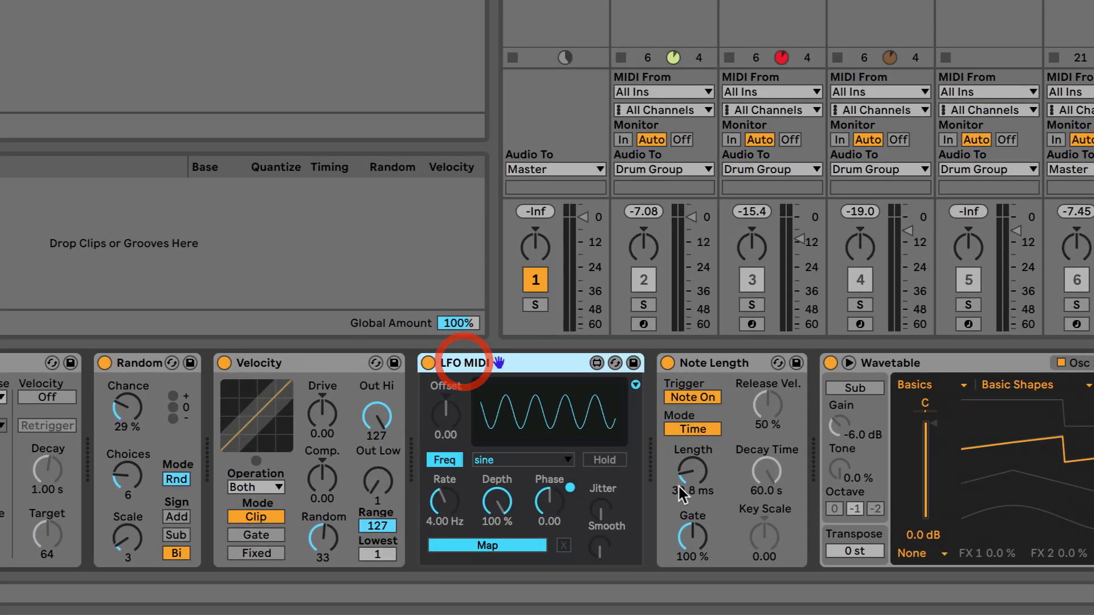
click(477, 546)
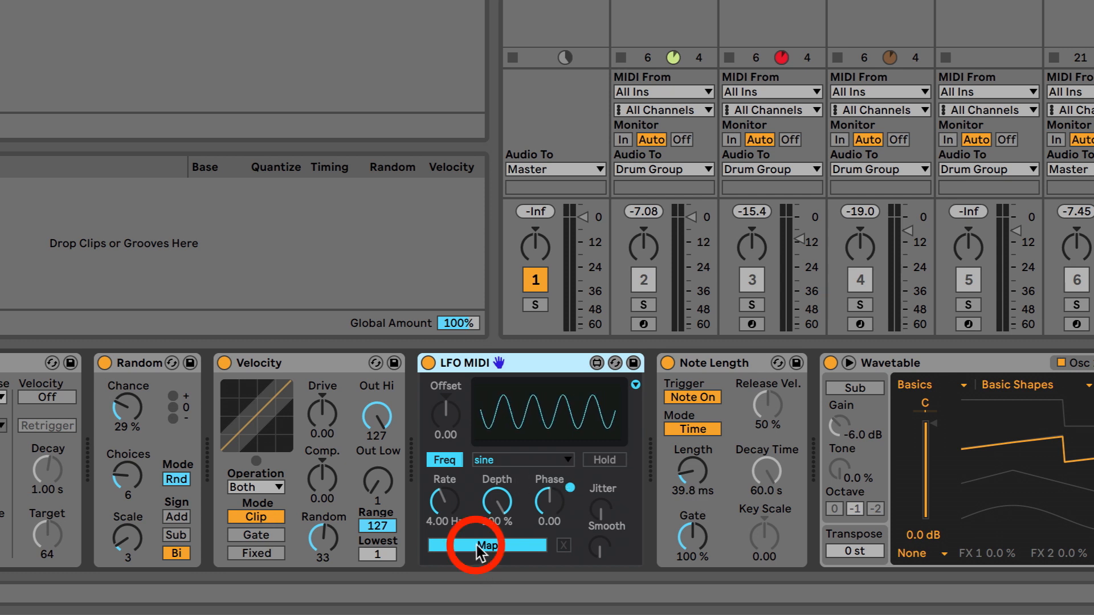
click(695, 470)
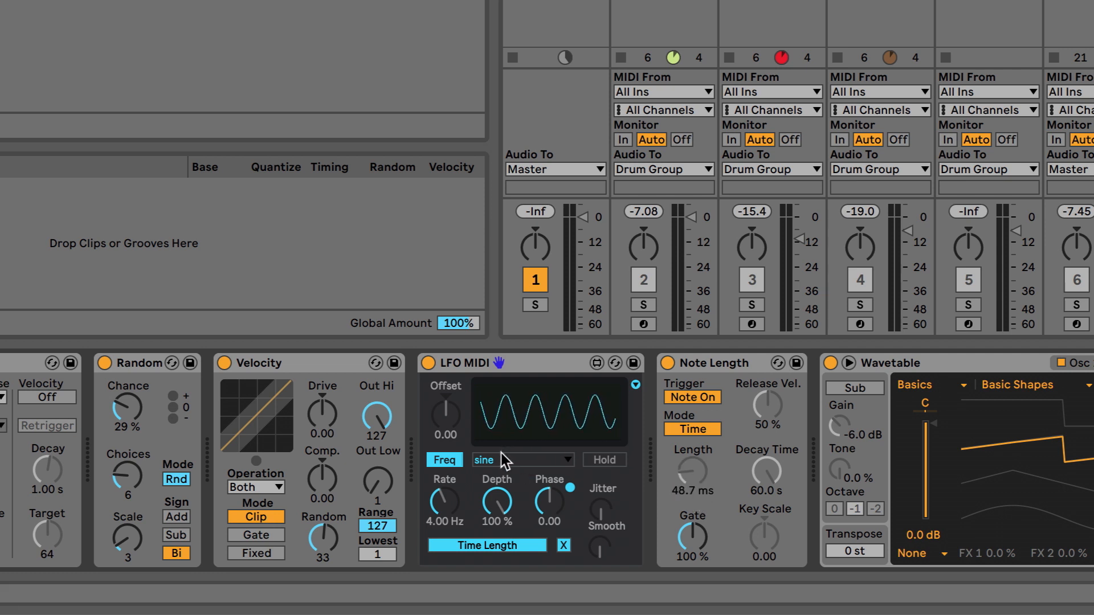
Step: Set the LFO MIDI waveform to random with a rate of 11.5 Hz
drag(444, 502, 442, 534)
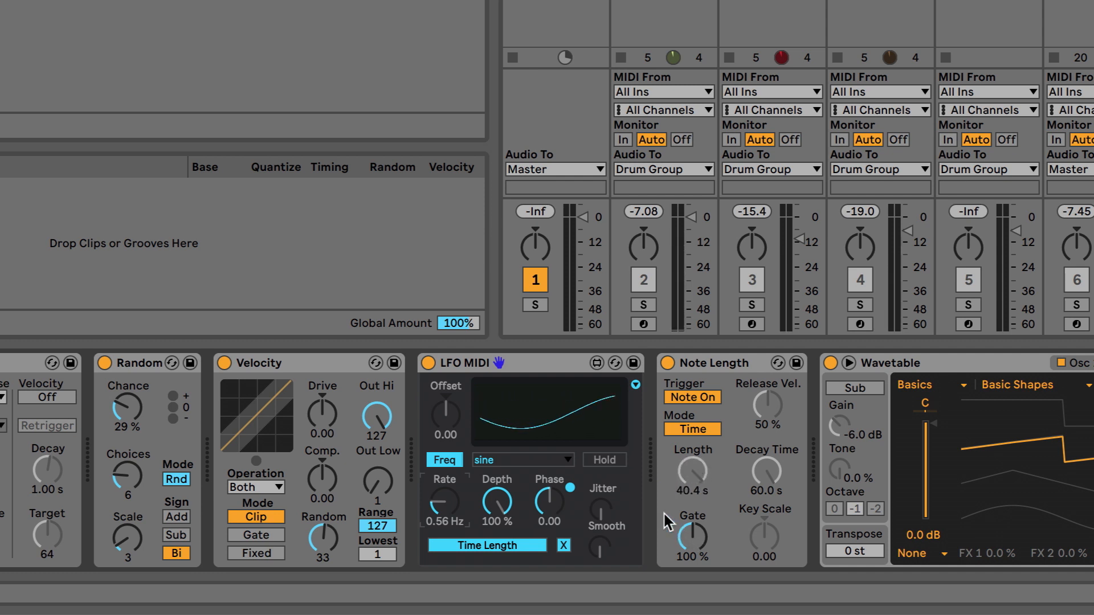
click(489, 459)
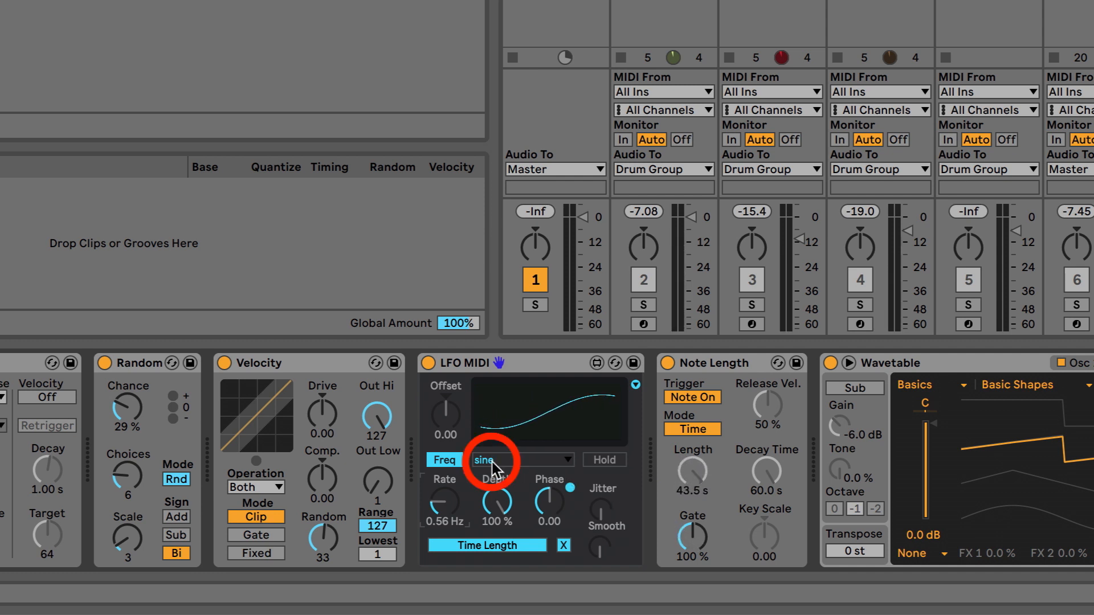
click(526, 569)
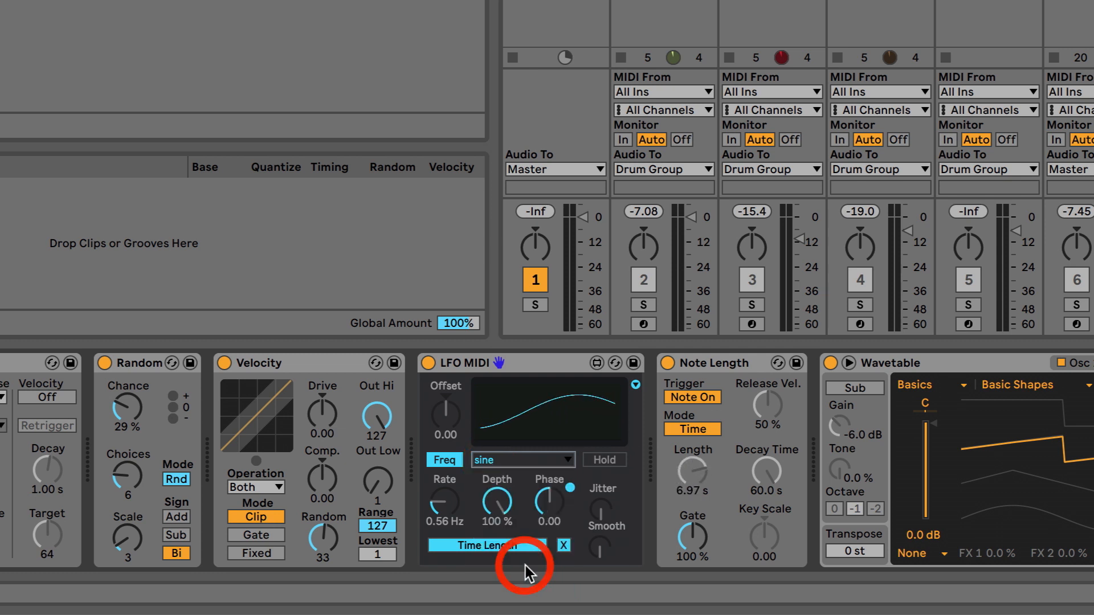
drag(448, 504, 441, 448)
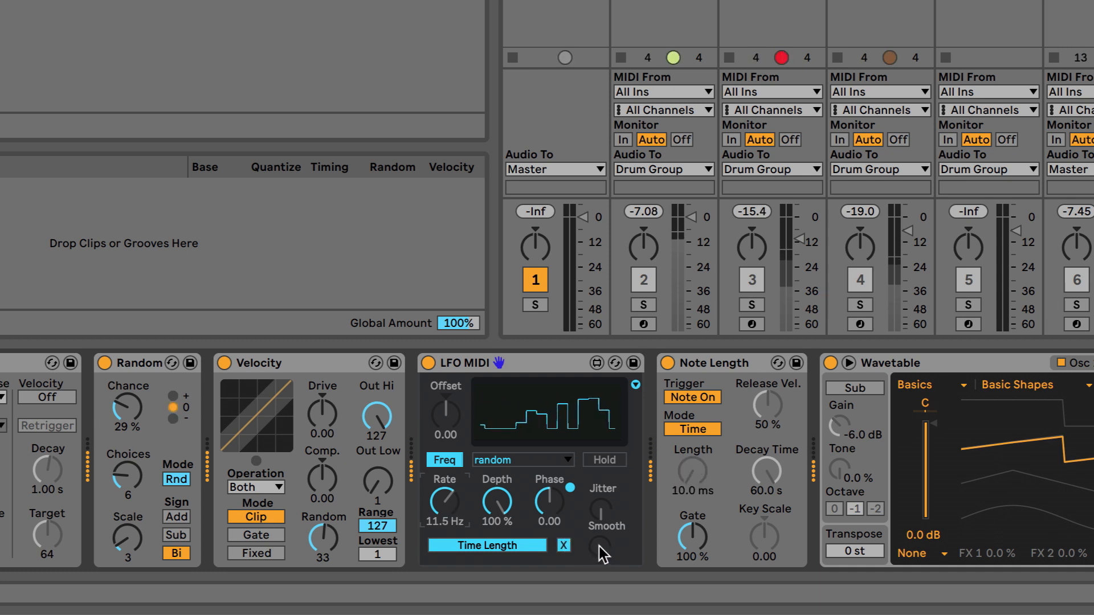
Step: Increase the LFO MIDI Smooth amount to soften the random steps
drag(599, 544, 593, 504)
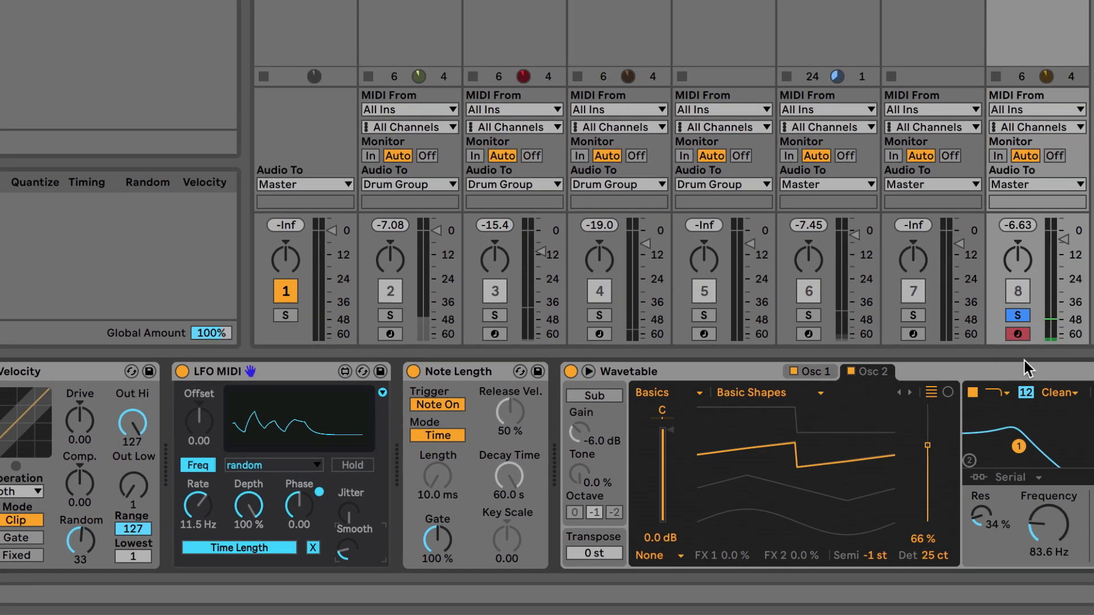
click(600, 379)
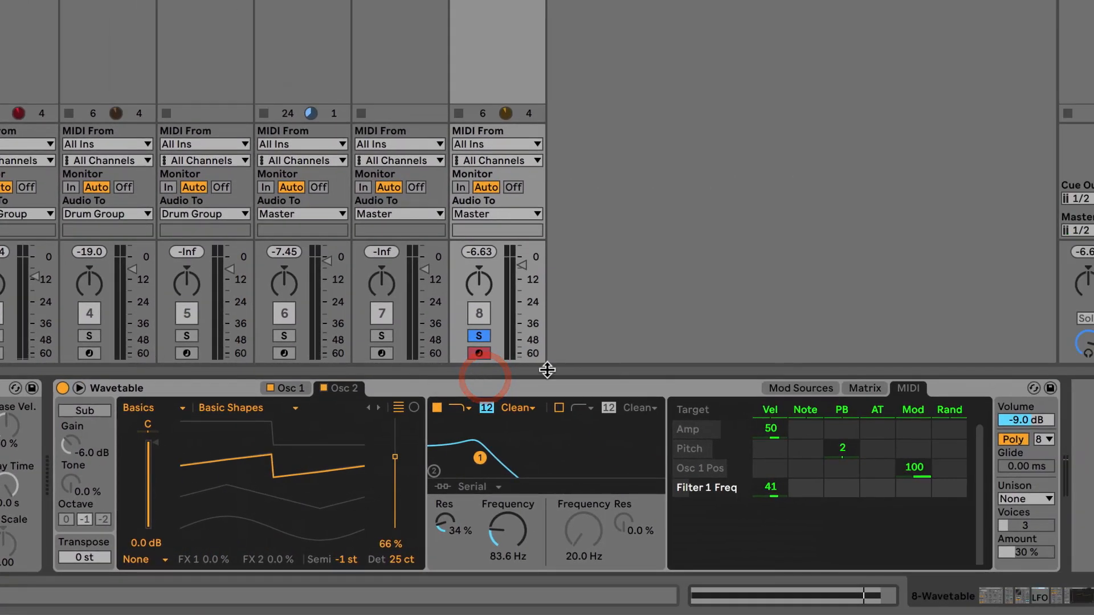
Step: Switch Wavetable from Poly to Mono and set its Glide to 7.82 ms
click(1008, 440)
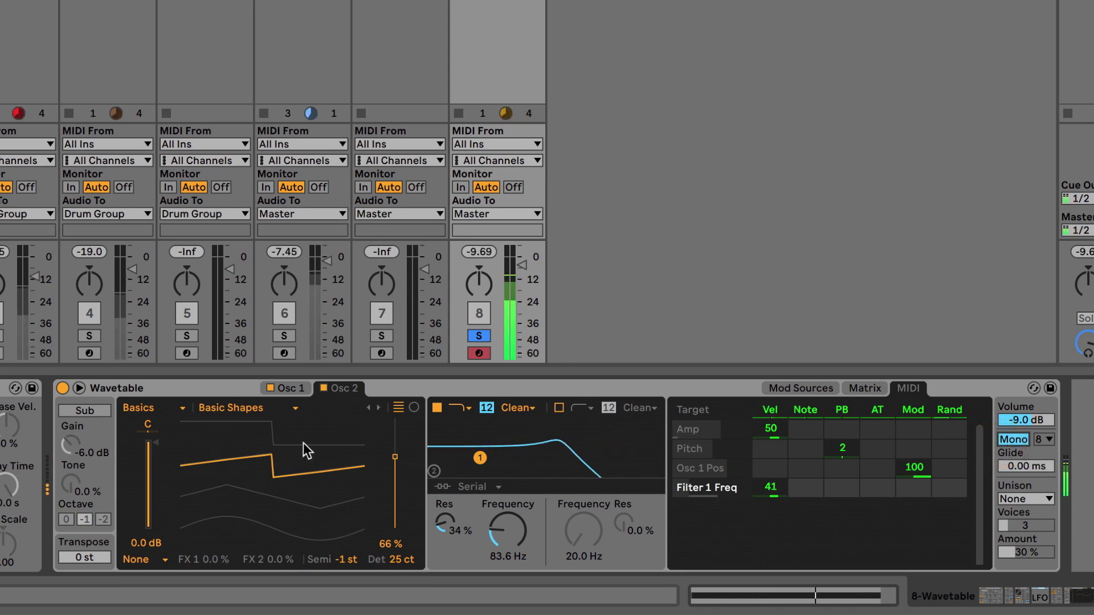
click(1023, 466)
drag(1023, 466, 1021, 463)
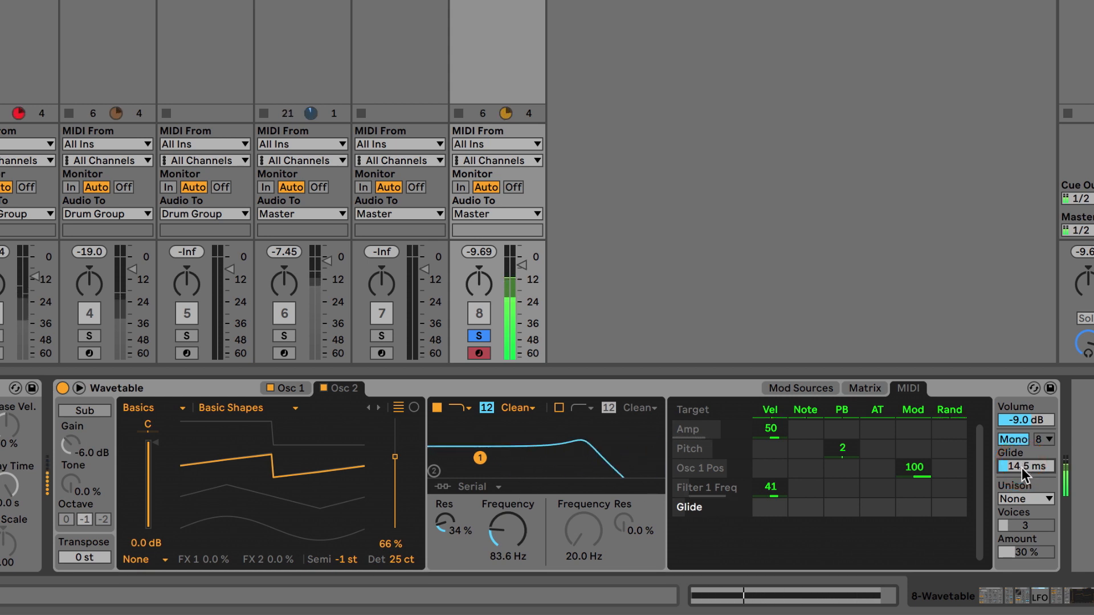
drag(1021, 467, 1016, 491)
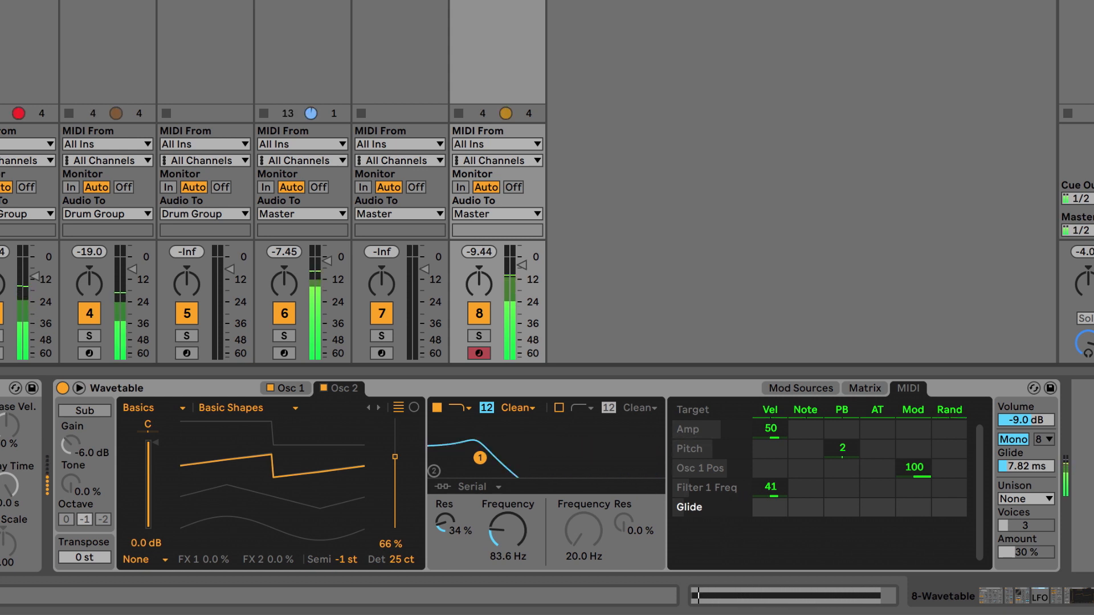
Step: Raise Wavetable's filter frequency to 296 Hz and nudge track 8's volume fader
drag(518, 515, 519, 536)
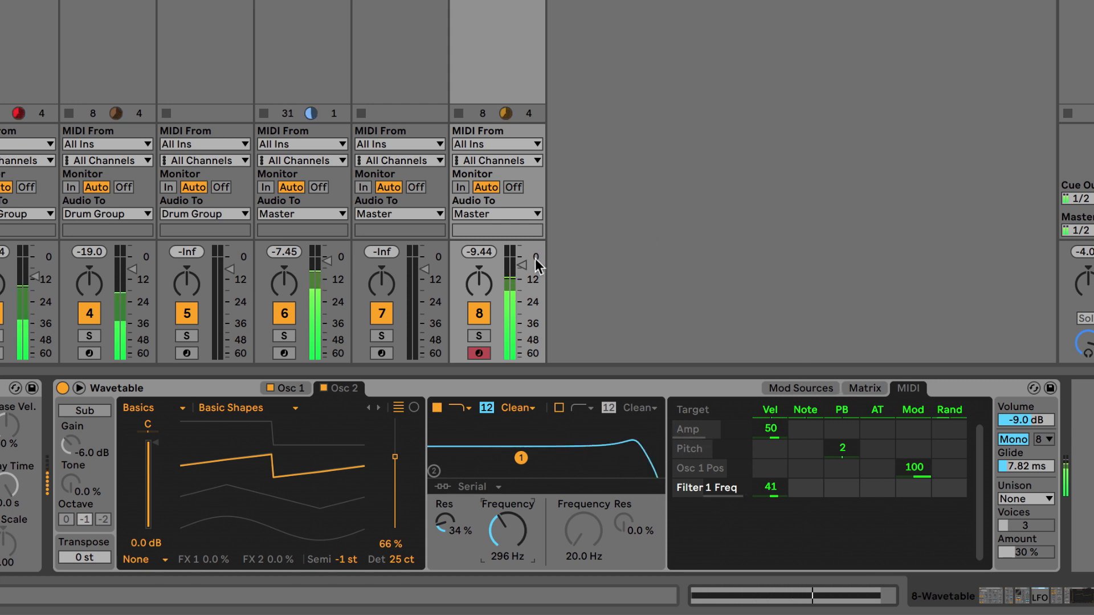
drag(524, 265, 517, 263)
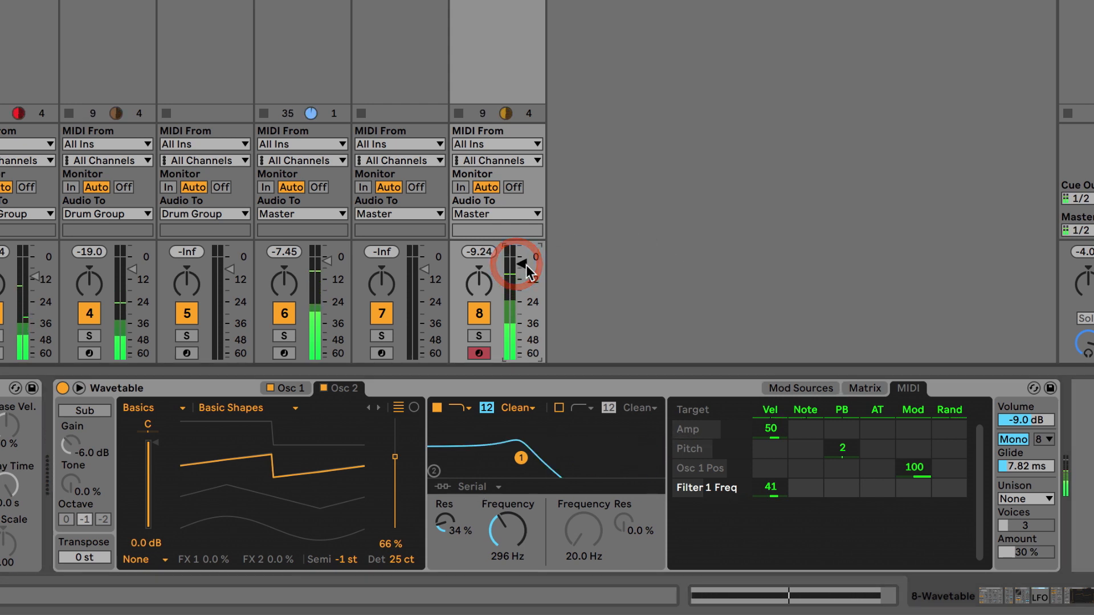
Step: Set Wavetable's Unison to Classic with 2 voices and an amount of 33 %
click(1026, 499)
click(1025, 502)
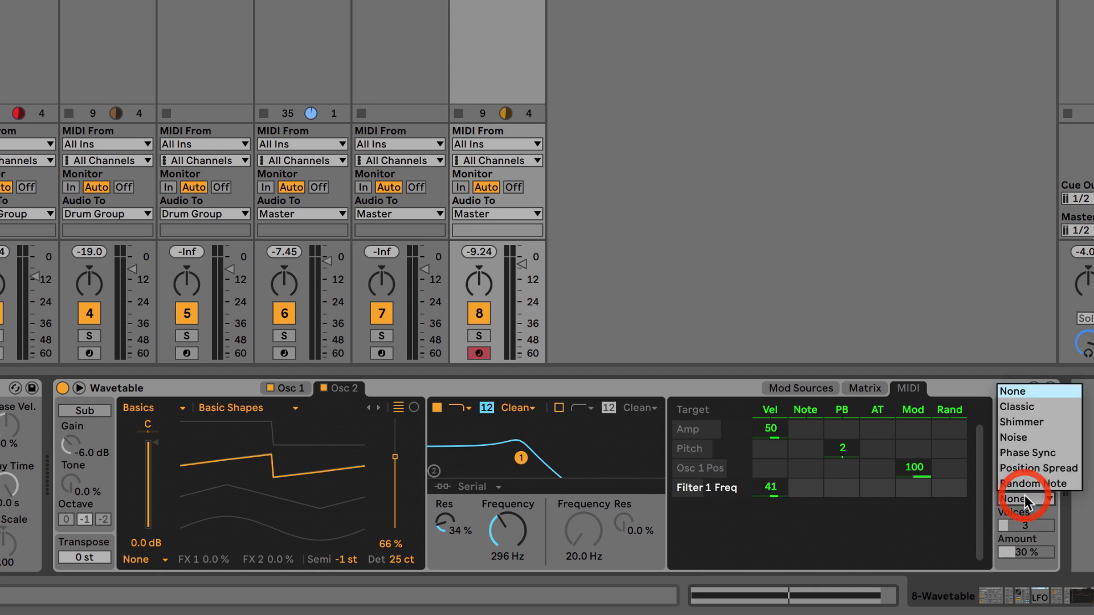
click(1024, 407)
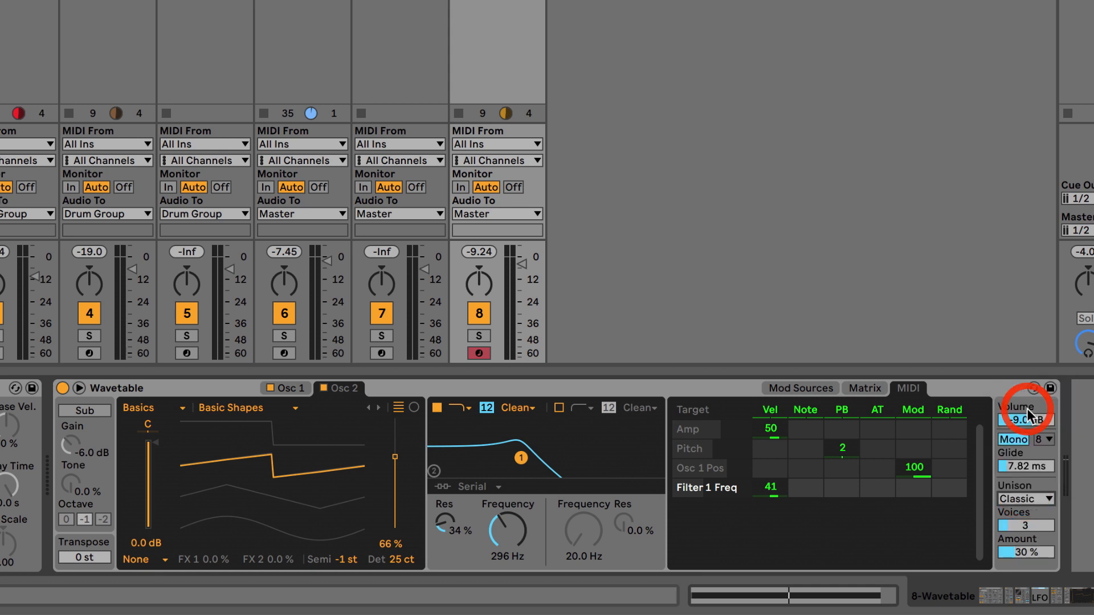
click(1020, 525)
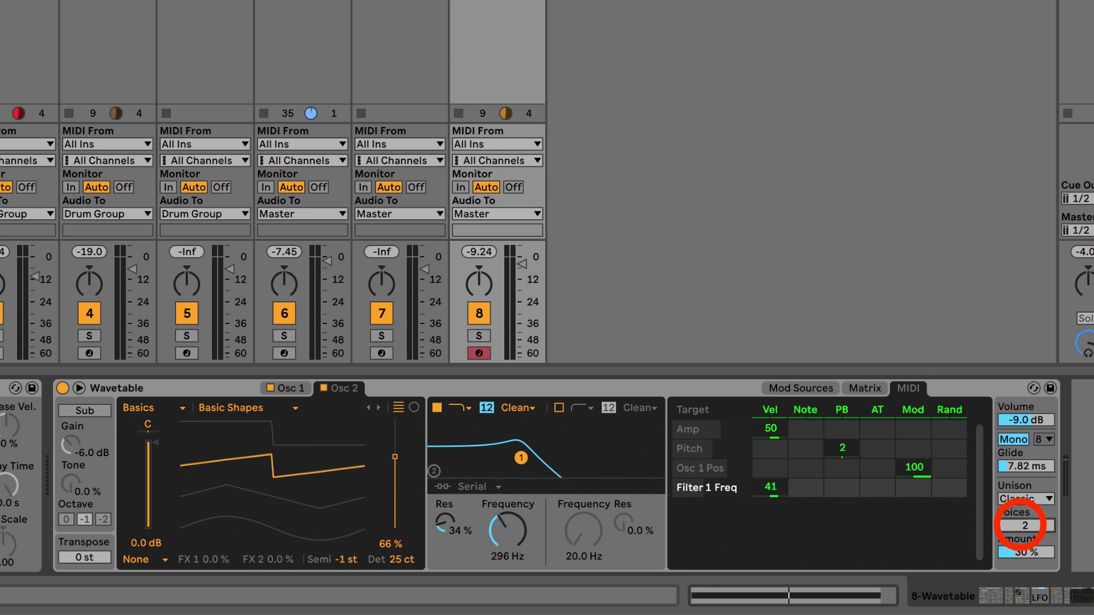
click(479, 336)
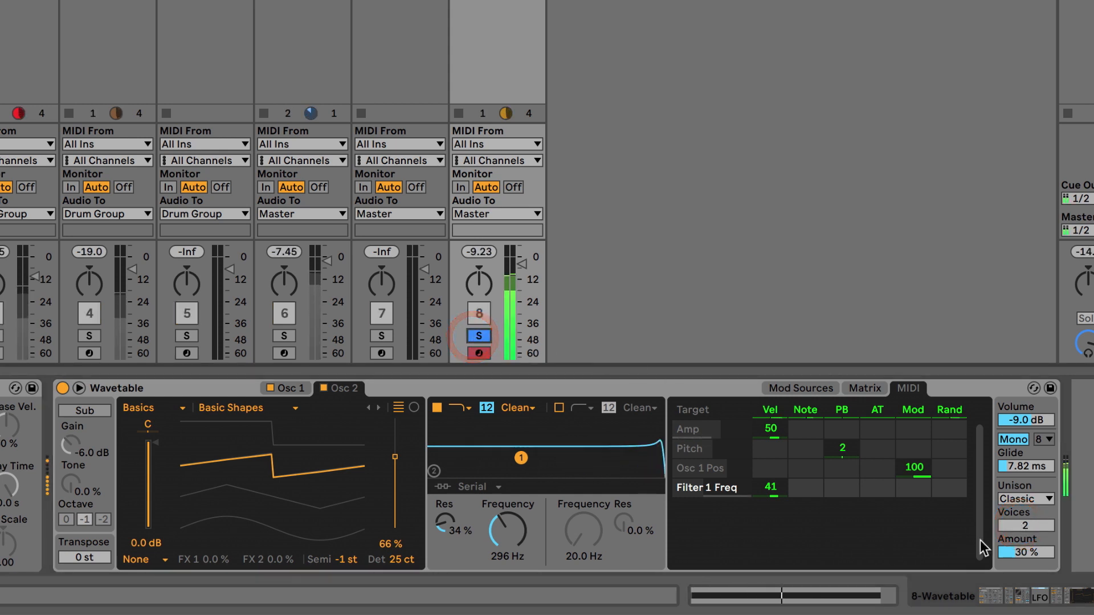
click(1015, 551)
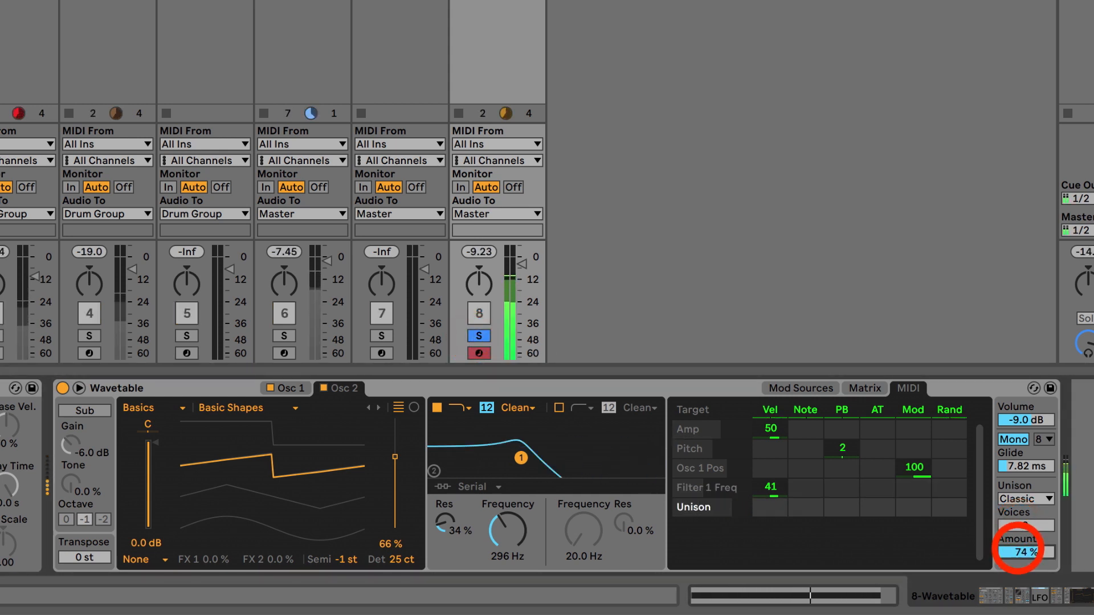
drag(1015, 552, 1016, 561)
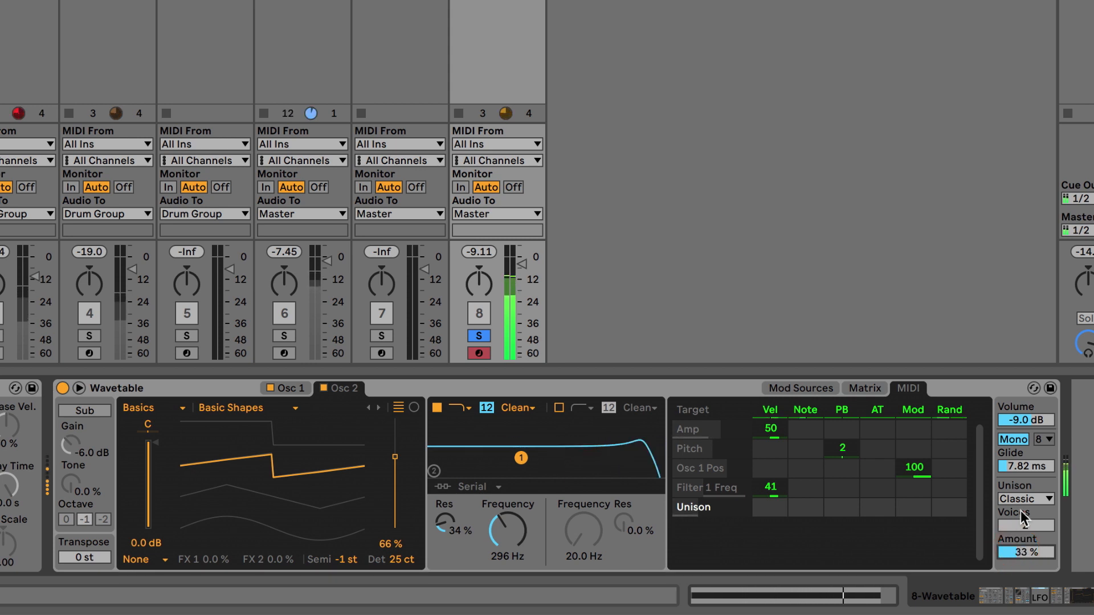
Step: Switch Unison to None and back to Classic to compare the sound
click(1024, 499)
click(1028, 391)
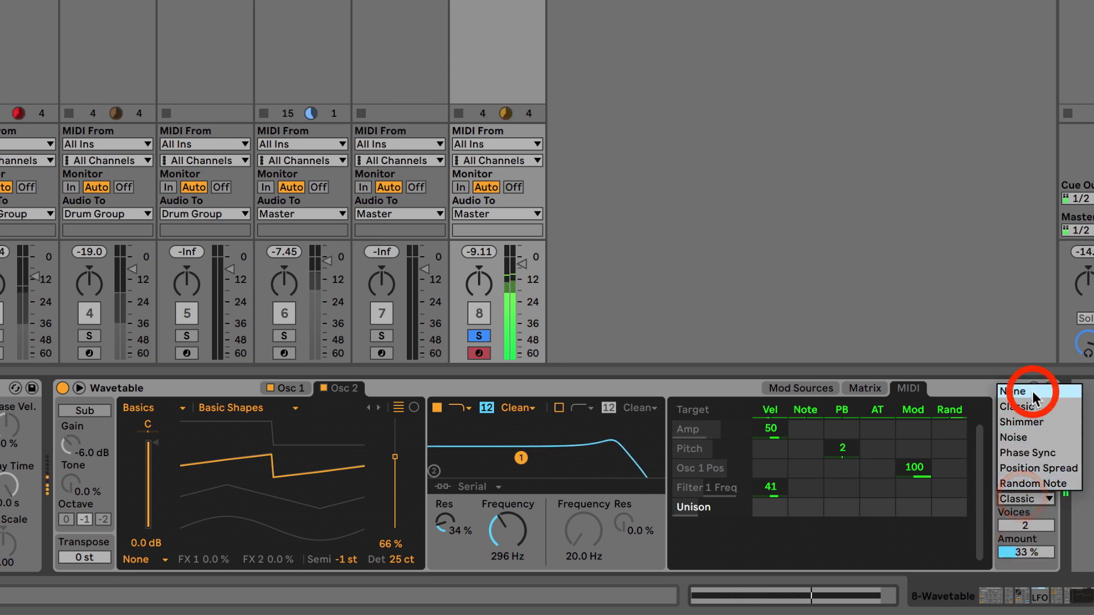
click(1029, 499)
click(1023, 405)
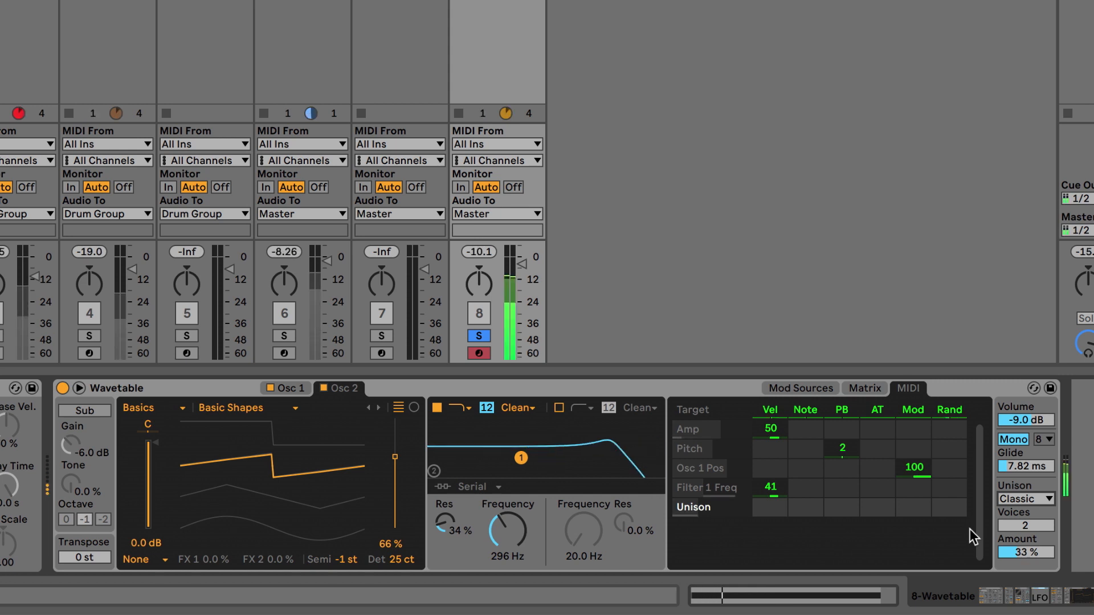
Step: Unsolo track 8 and raise its volume fader slightly
click(479, 336)
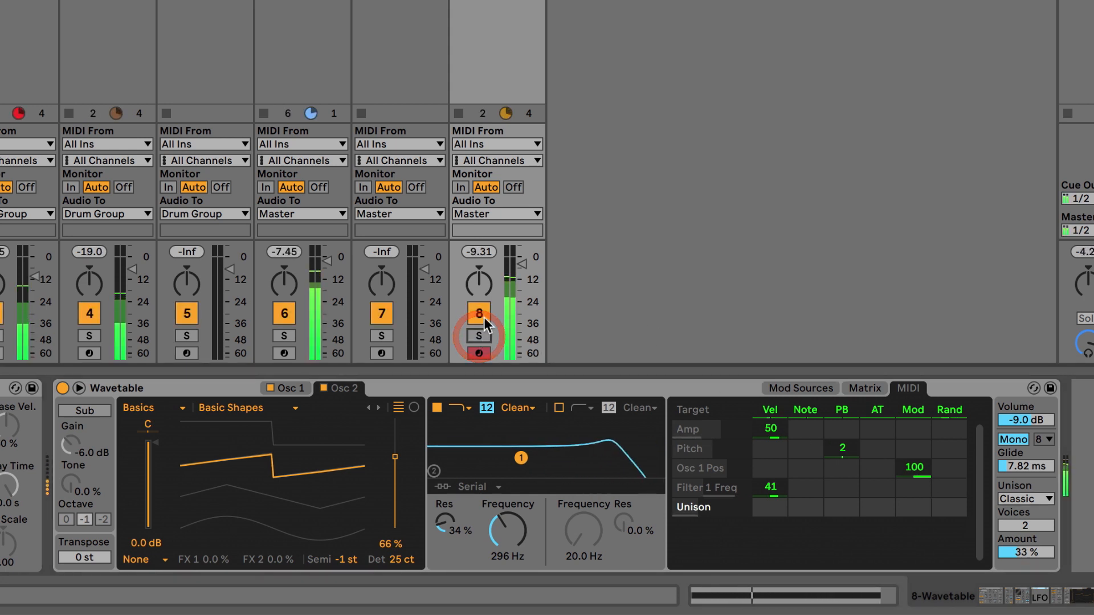
drag(522, 263, 521, 258)
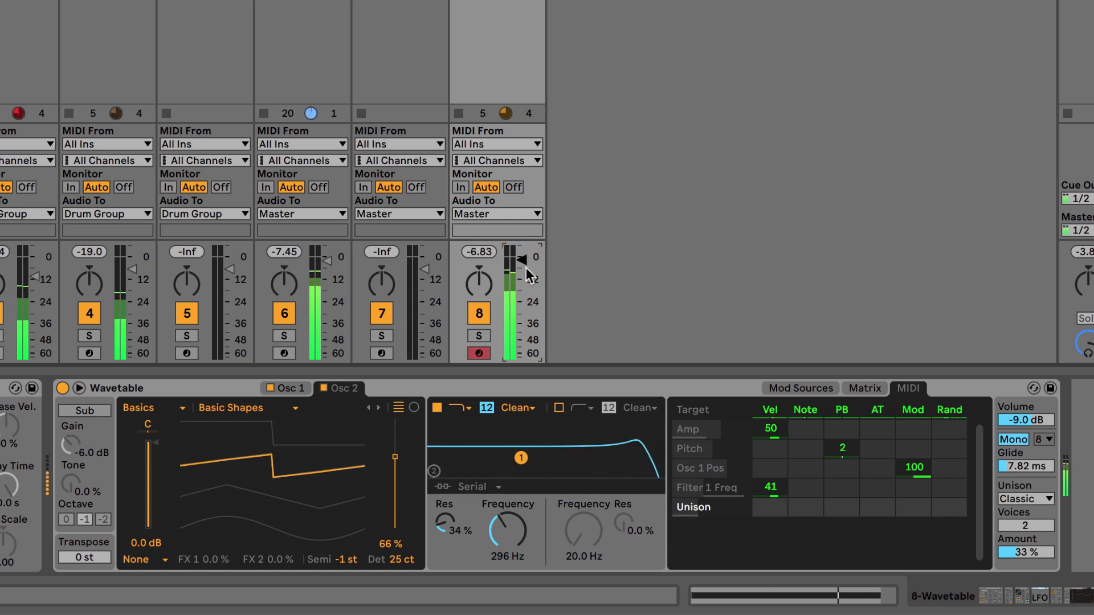